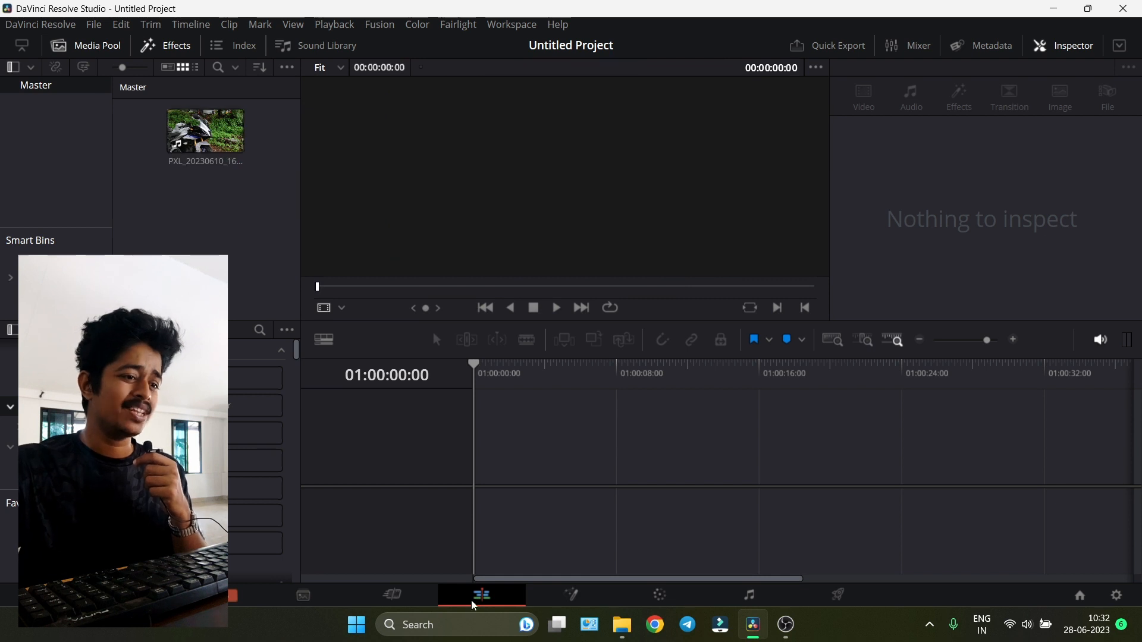
- Add the motorcycle clip to a new timeline and start playback
{"action": "left_click_drag", "start_coordinate": [205, 131], "coordinate": [483, 476]}
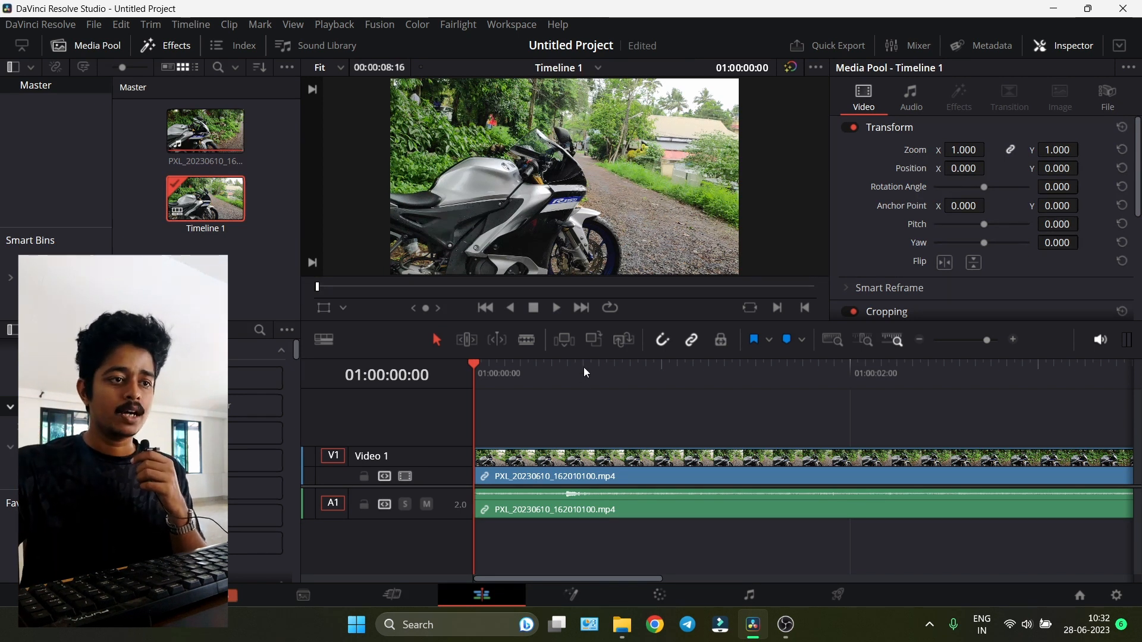
{"action": "key", "text": "space"}
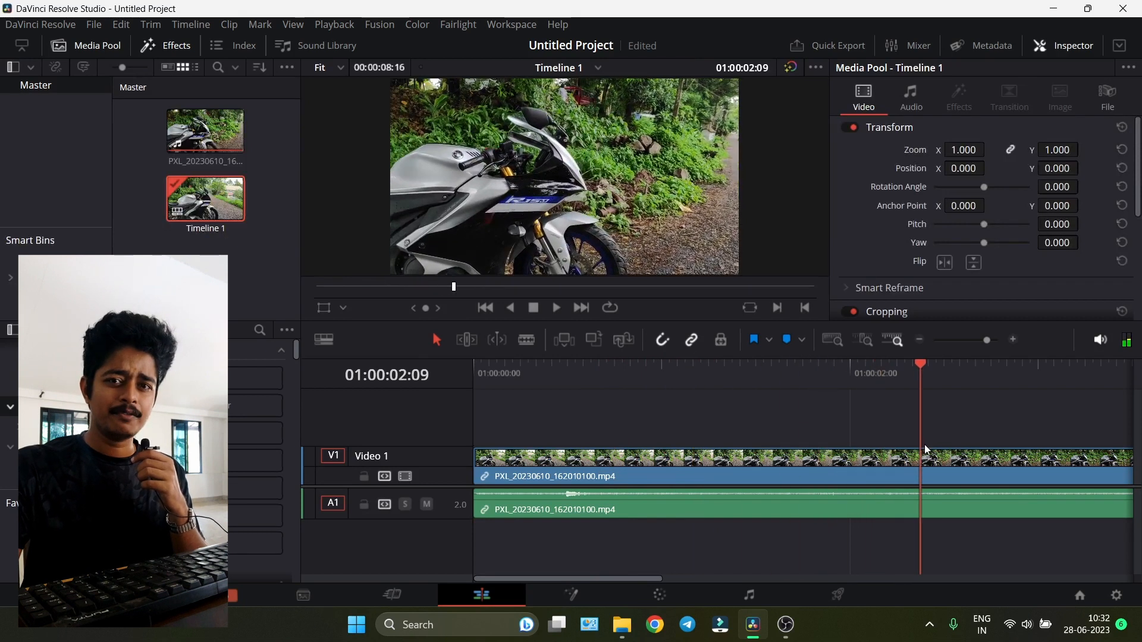
- Split the clip at 01:00:03:19 and delete the first part
{"action": "left_click_drag", "start_coordinate": [1099, 464], "coordinate": [905, 457]}
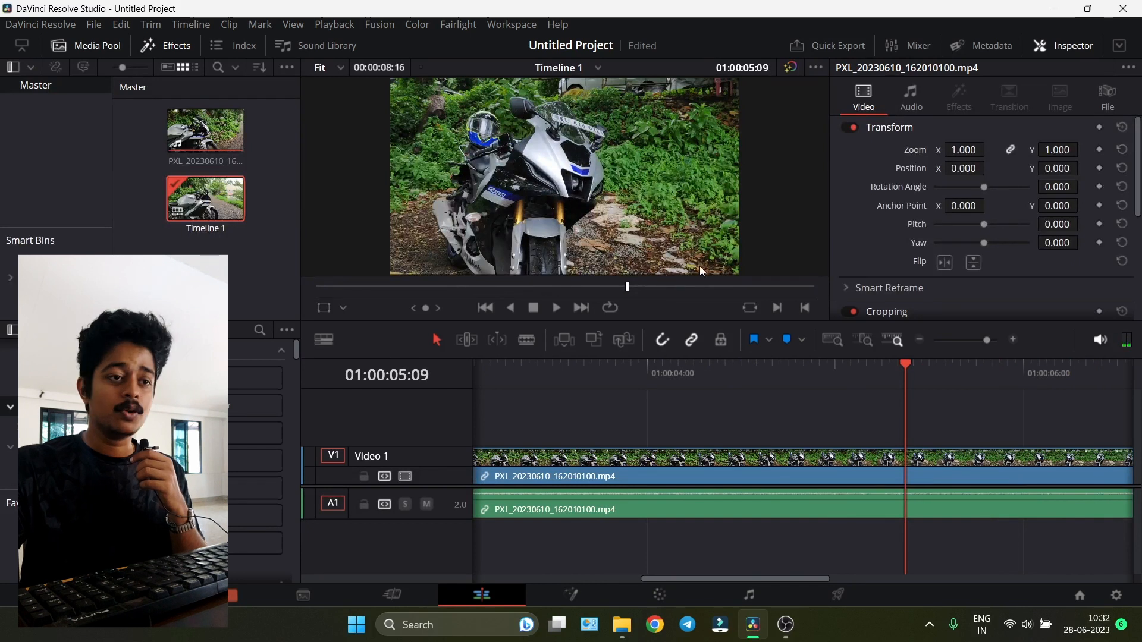
{"action": "left_click_drag", "start_coordinate": [986, 342], "coordinate": [979, 344]}
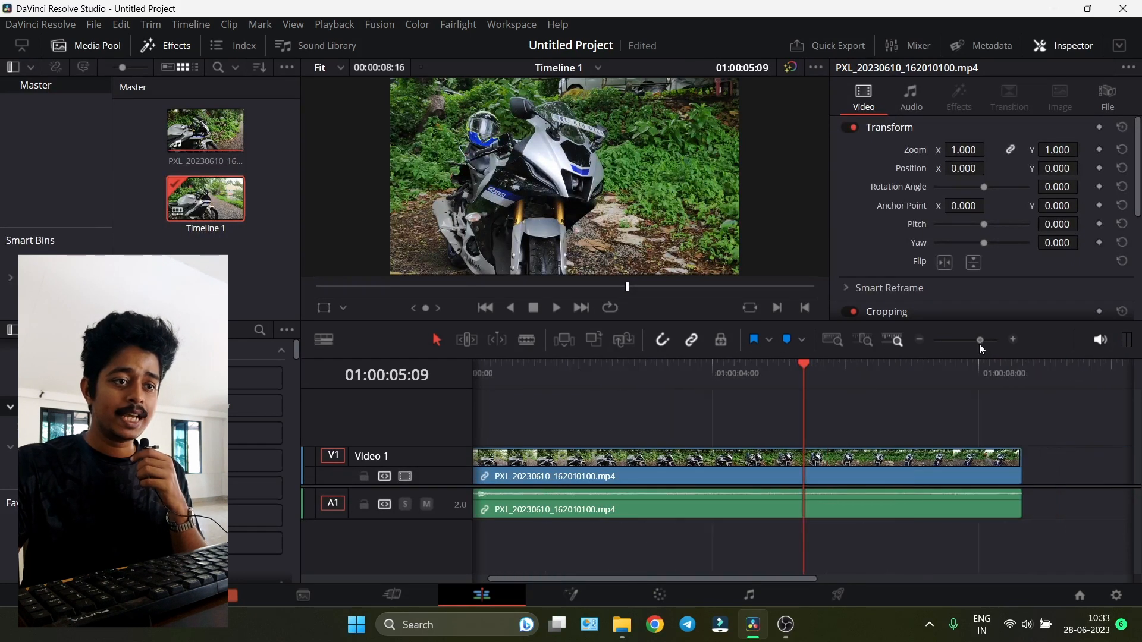
{"action": "left_click_drag", "start_coordinate": [651, 375], "coordinate": [652, 376]}
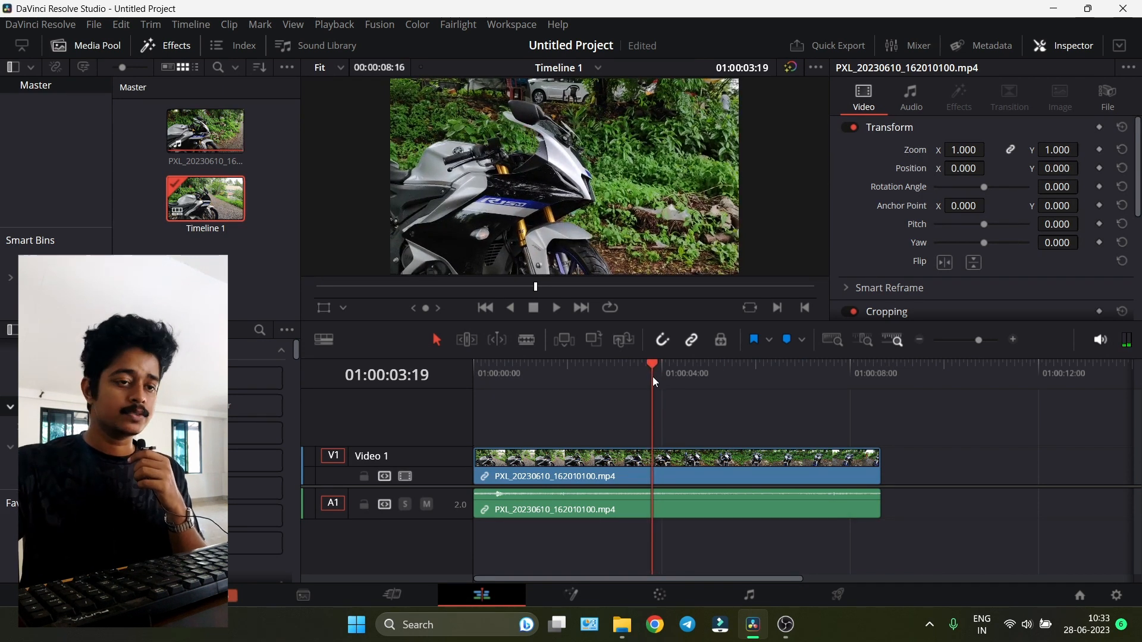
{"action": "left_click", "coordinate": [662, 458]}
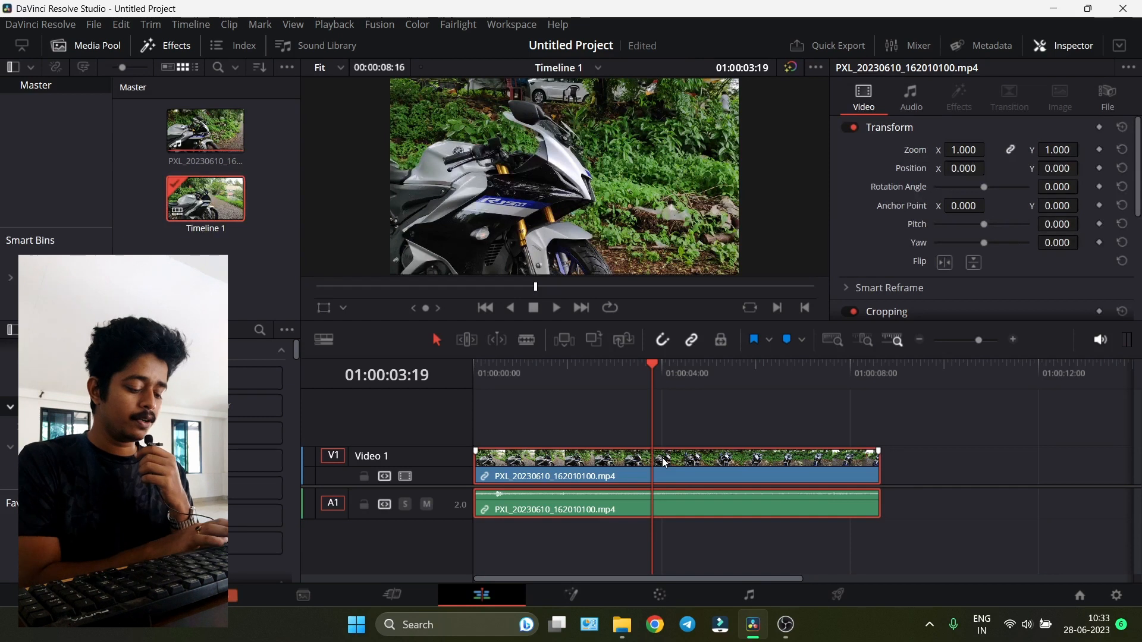
{"action": "key", "text": "ctrl+b"}
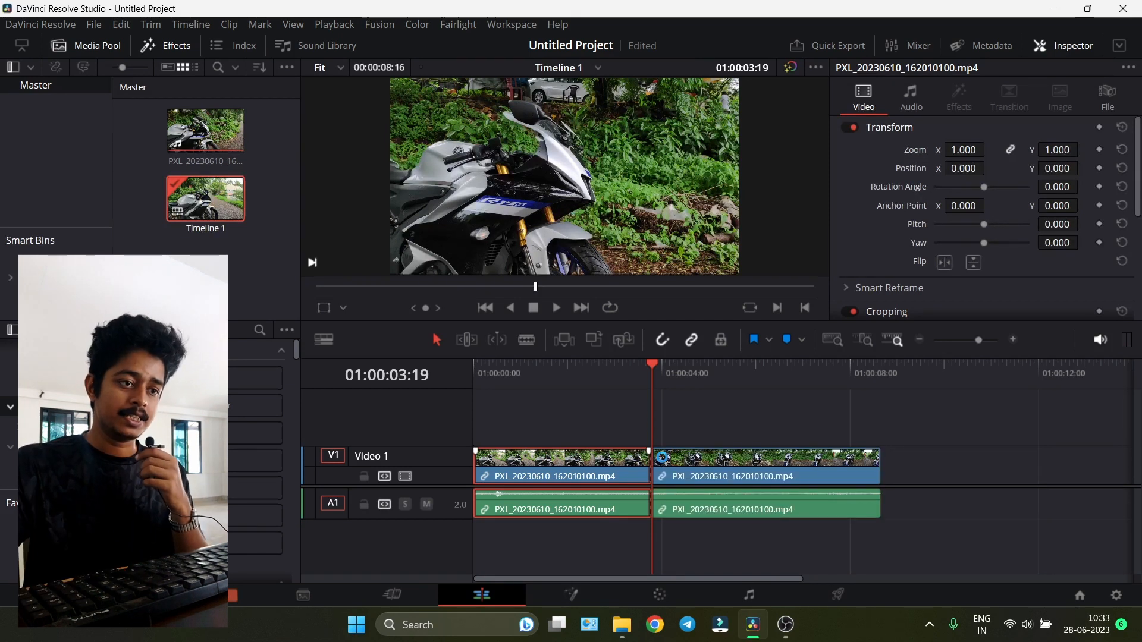
{"action": "key", "text": "Delete"}
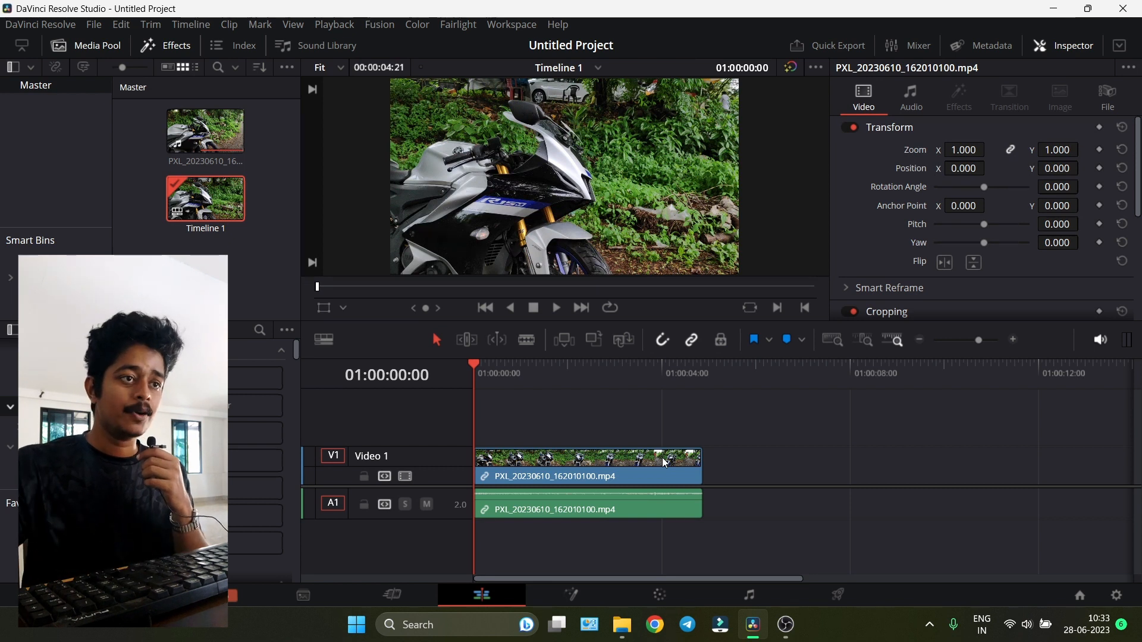
- Split the remaining clip at 01:00:03:19 and delete the end piece
{"action": "left_click_drag", "start_coordinate": [533, 368], "coordinate": [652, 389]}
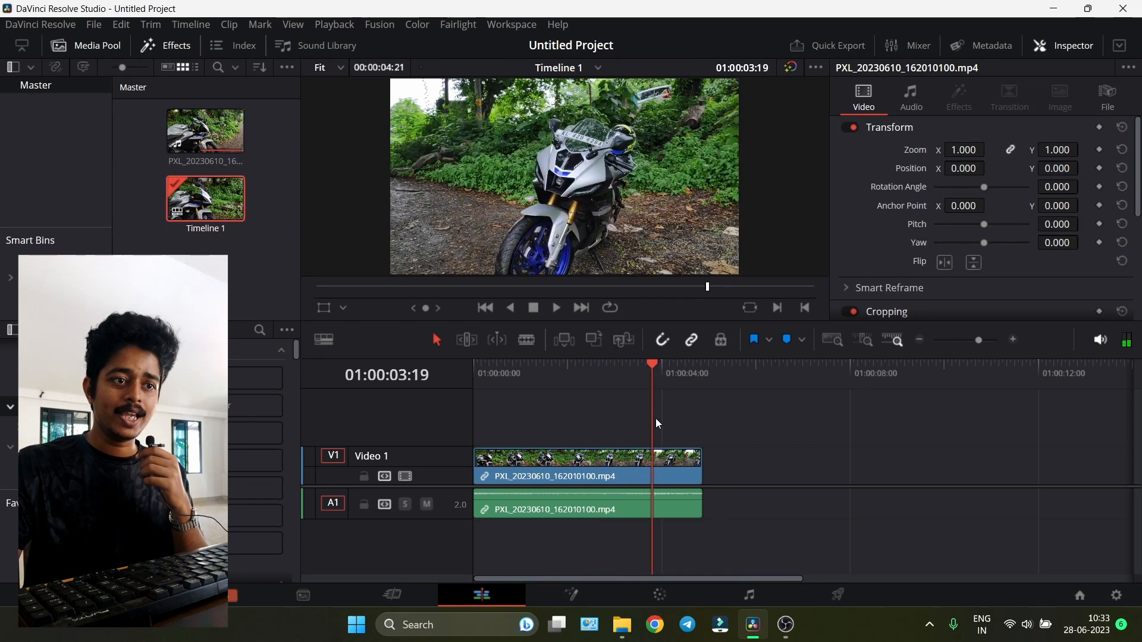
{"action": "left_click", "coordinate": [659, 456]}
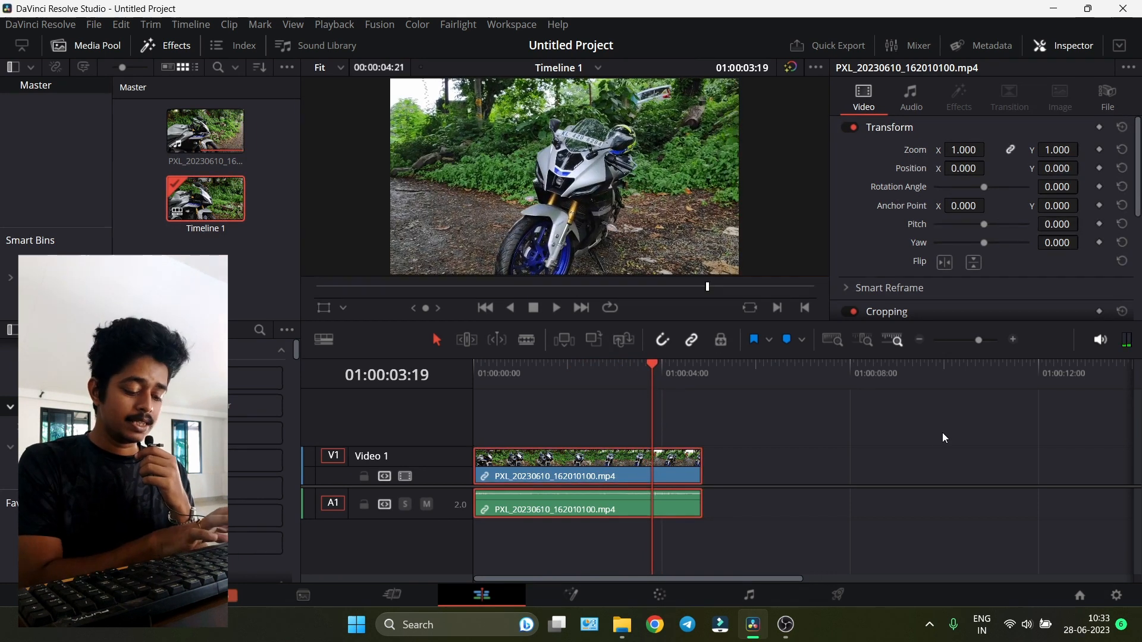
{"action": "key", "text": "ctrl+b"}
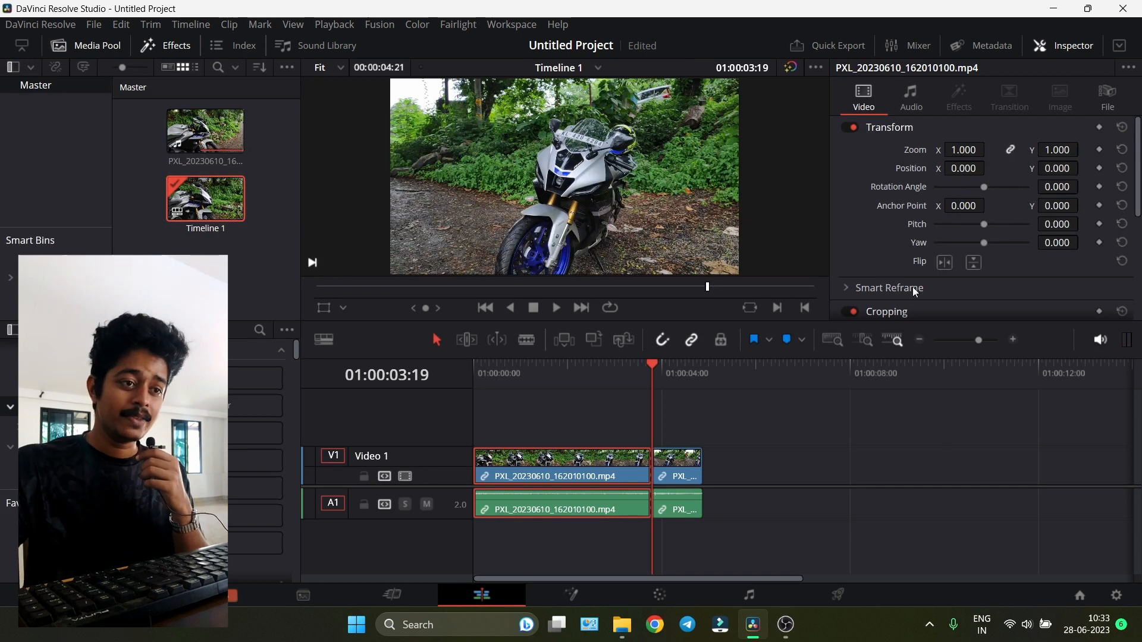
{"action": "left_click", "coordinate": [687, 516]}
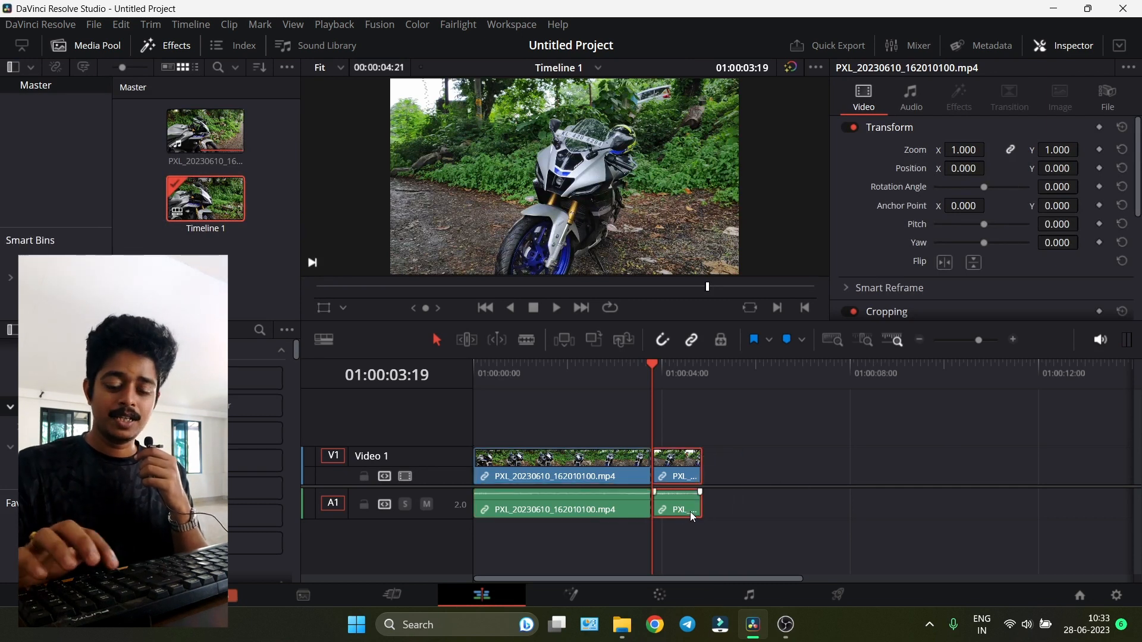
{"action": "key", "text": "Delete"}
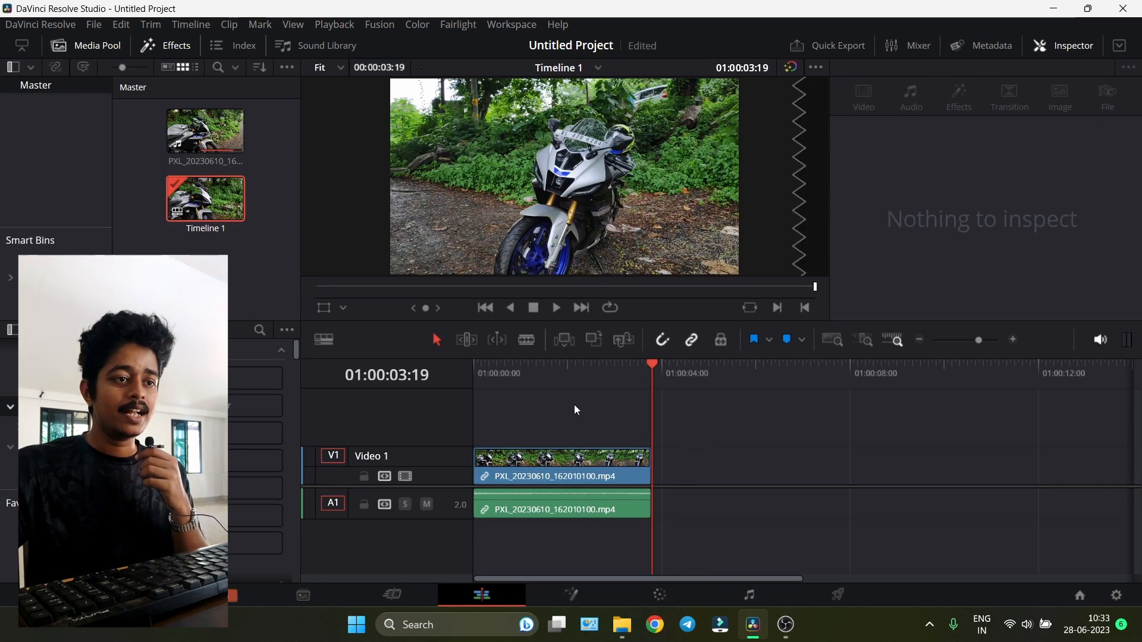
- Unlink the audio from the video clip and delete the audio part
{"action": "left_click", "coordinate": [565, 388]}
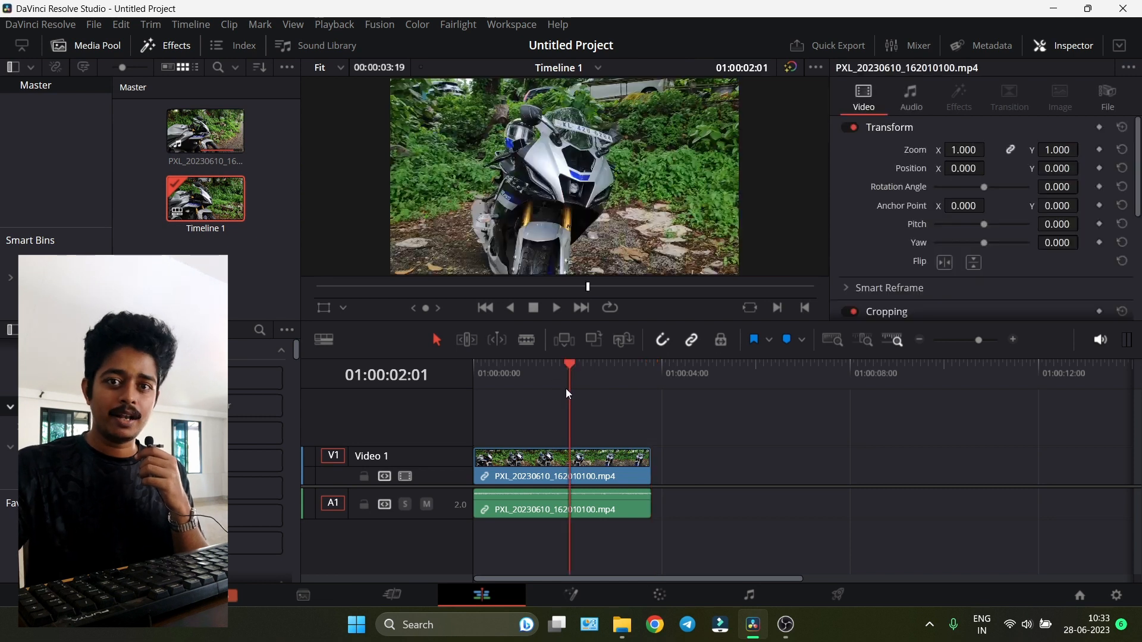
{"action": "left_click", "coordinate": [586, 476]}
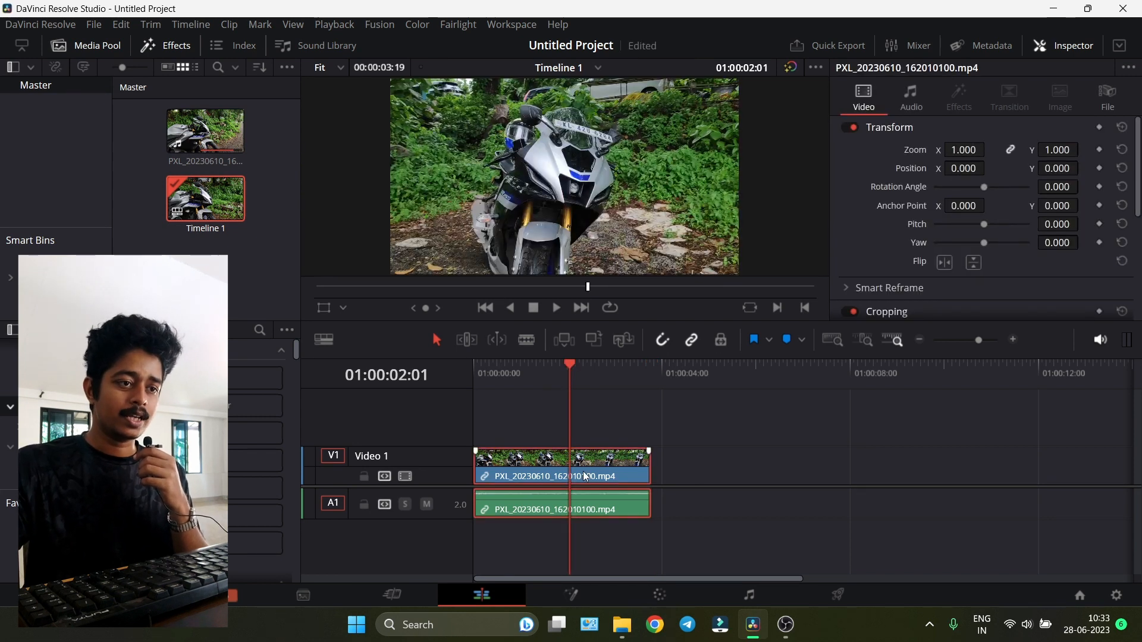
{"action": "right_click", "coordinate": [586, 476]}
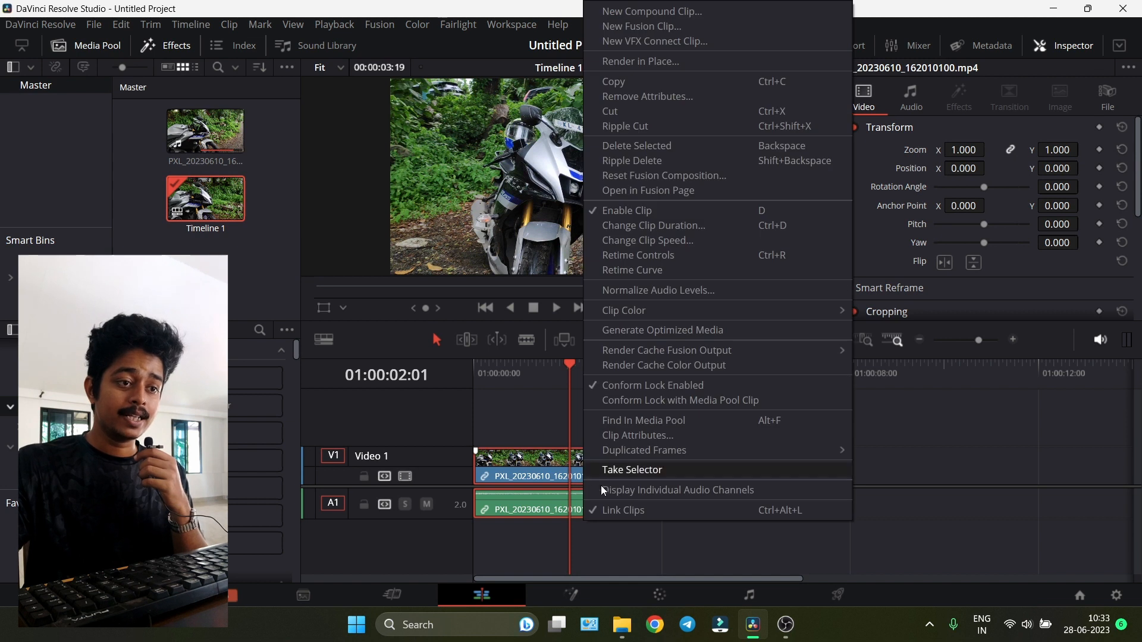
{"action": "left_click", "coordinate": [623, 511]}
{"action": "left_click_drag", "start_coordinate": [738, 511], "coordinate": [578, 510]}
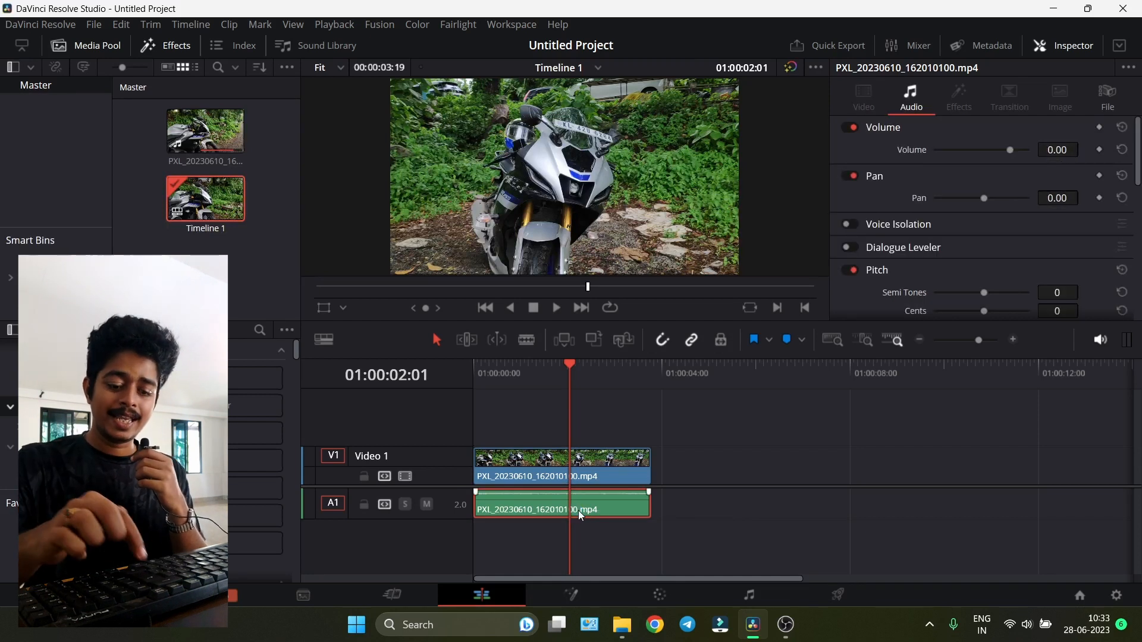
{"action": "key", "text": "Delete"}
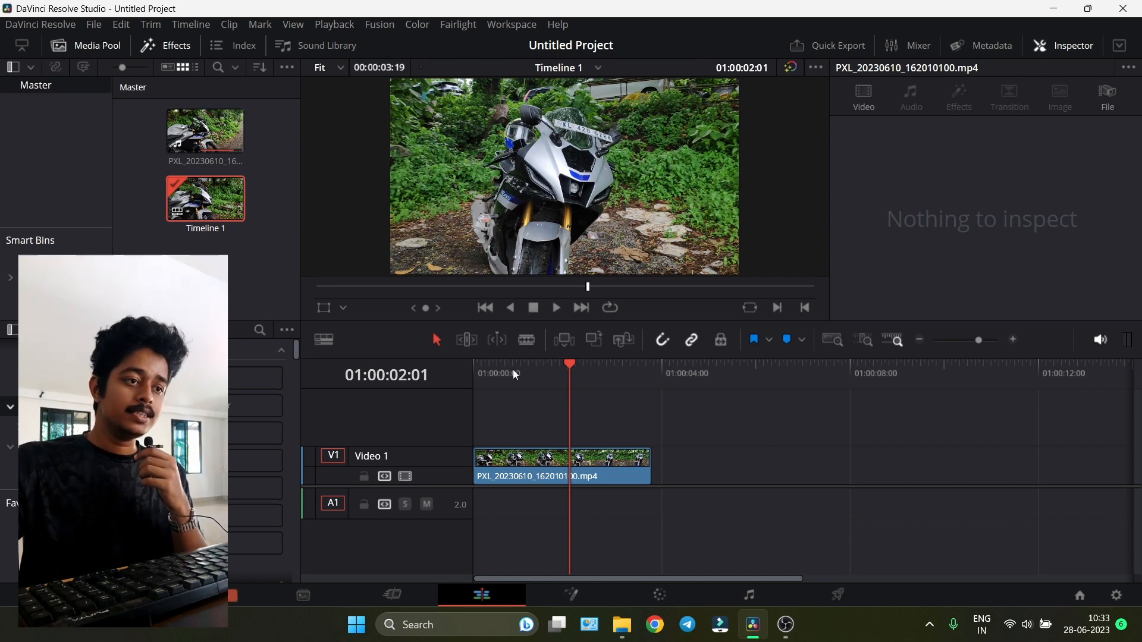
- Play back the trimmed clip from the start and return to the beginning
{"action": "left_click_drag", "start_coordinate": [515, 375], "coordinate": [470, 388]}
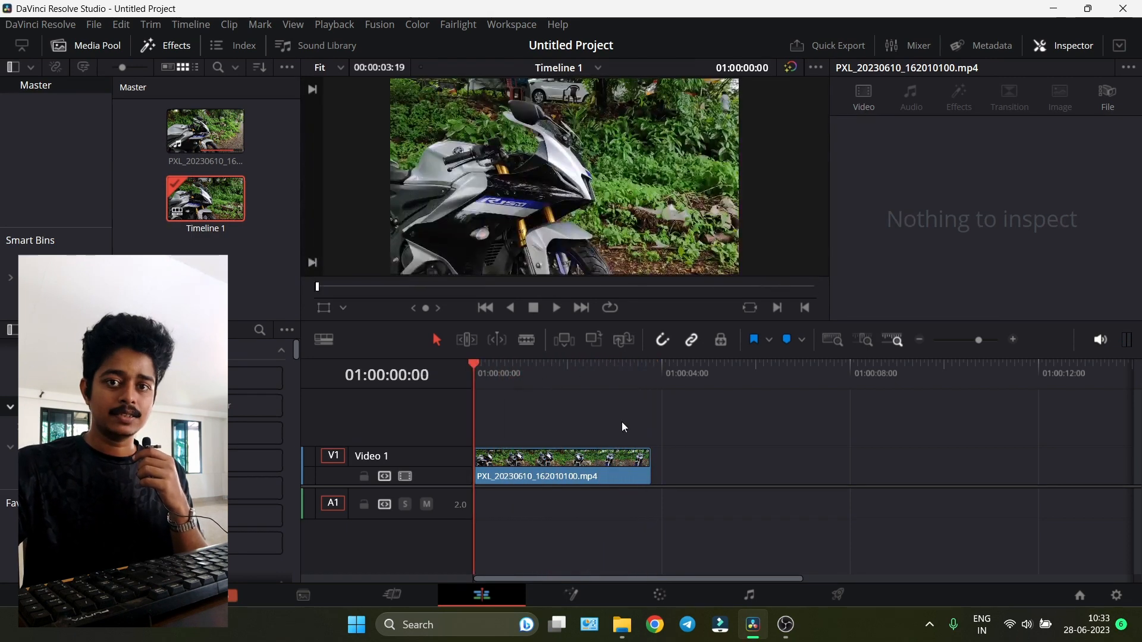
{"action": "key", "text": "space"}
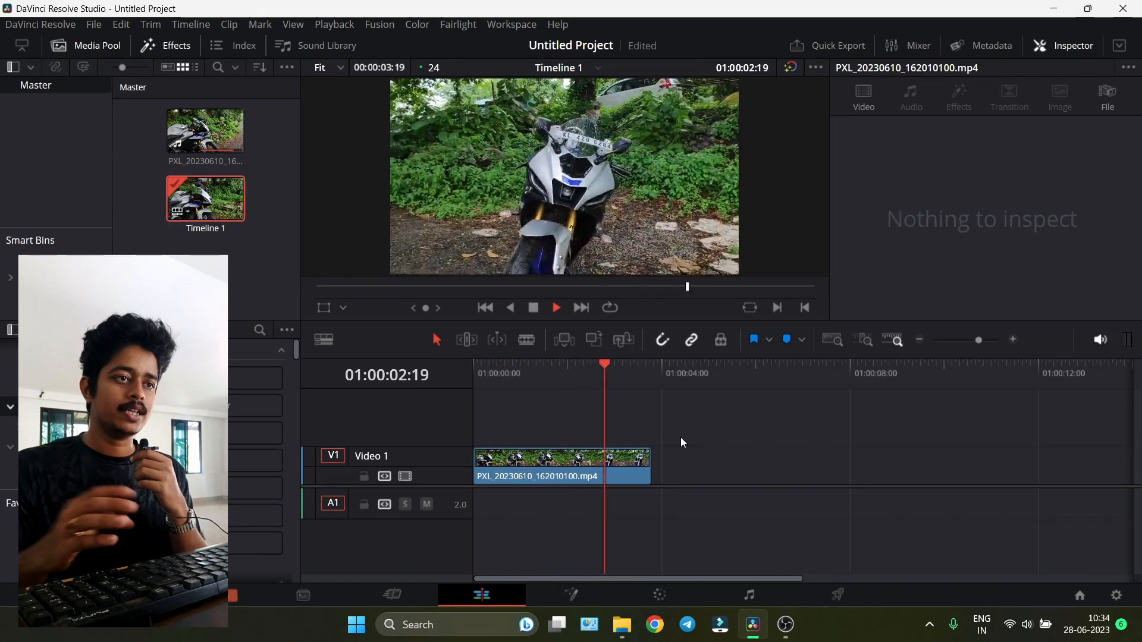
{"action": "key", "text": "space"}
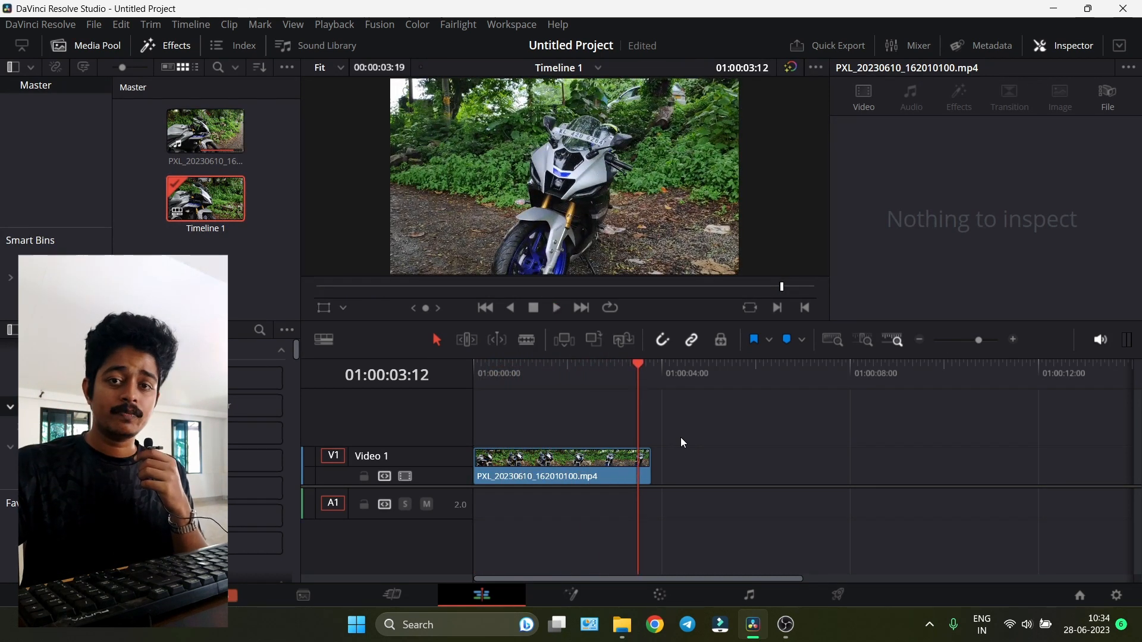
{"action": "key", "text": "Home"}
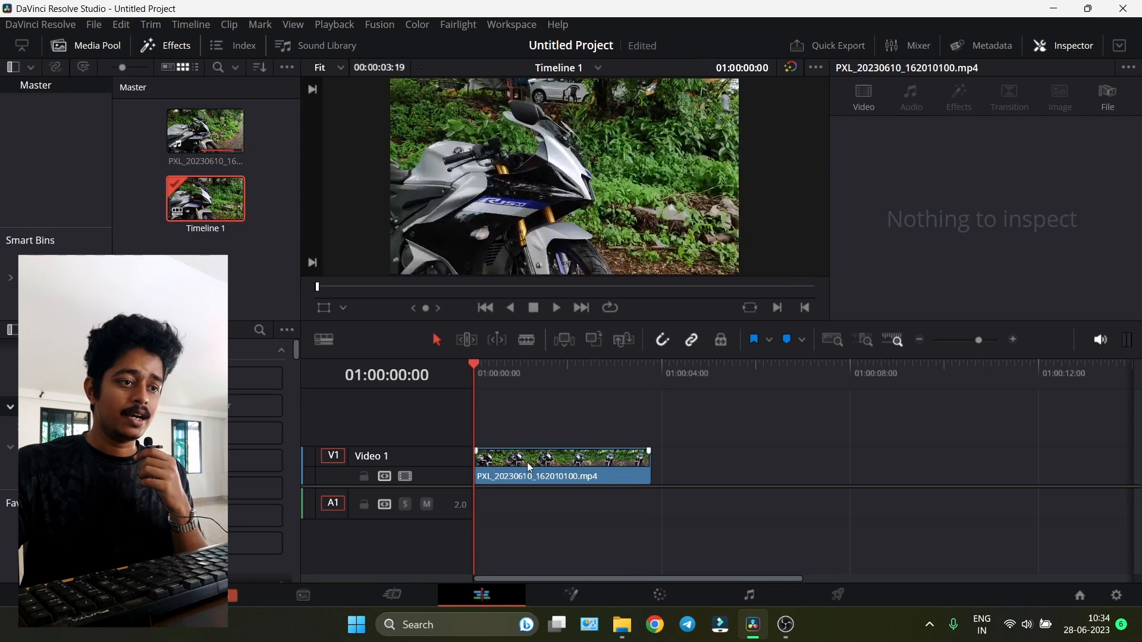
- Convert the clip into a new Fusion clip
{"action": "left_click", "coordinate": [528, 463]}
{"action": "right_click", "coordinate": [529, 466]}
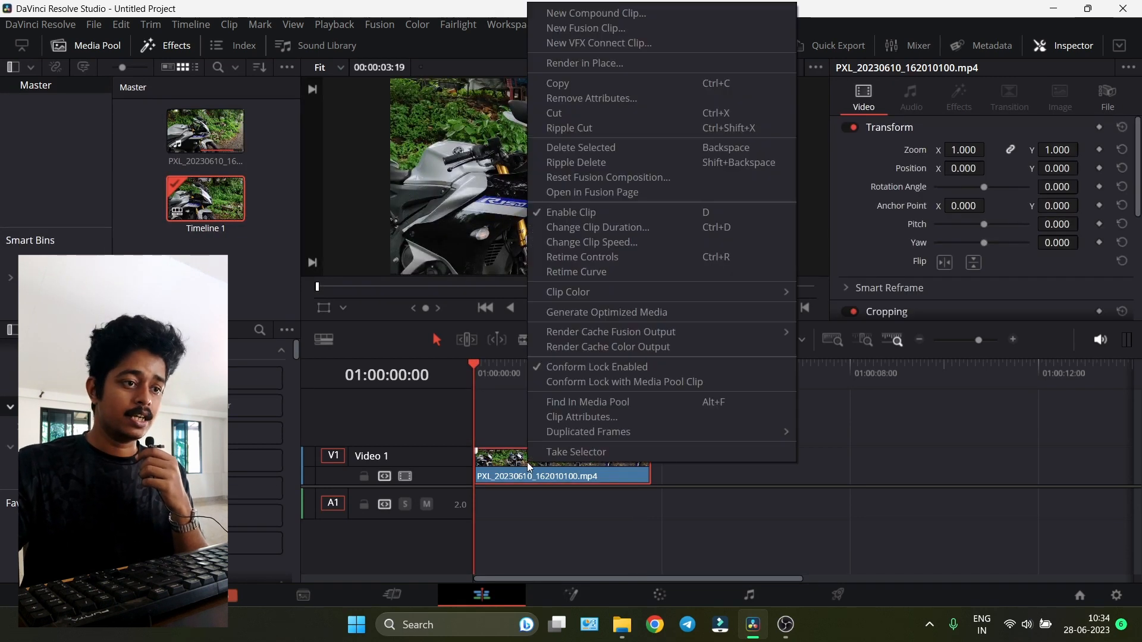
{"action": "left_click", "coordinate": [578, 34]}
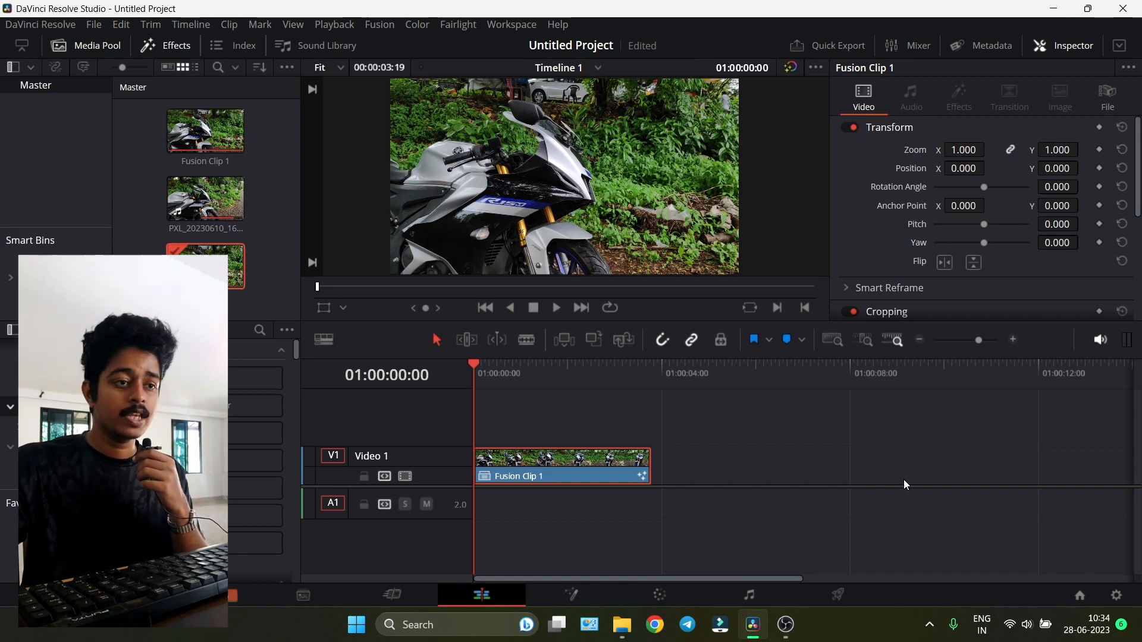
- Open the Fusion clip on the Fusion page
{"action": "left_click", "coordinate": [549, 374]}
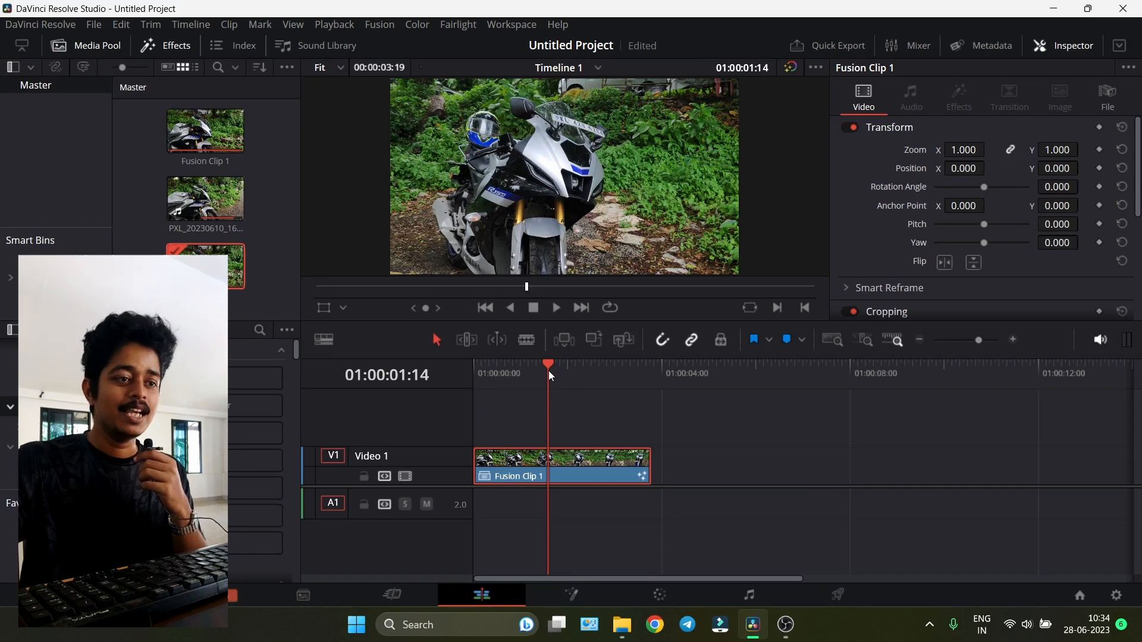
{"action": "mouse_move", "coordinate": [560, 388]}
{"action": "left_mouse_down"}
{"action": "mouse_move", "coordinate": [494, 377]}
{"action": "mouse_move", "coordinate": [566, 374]}
{"action": "left_mouse_up"}
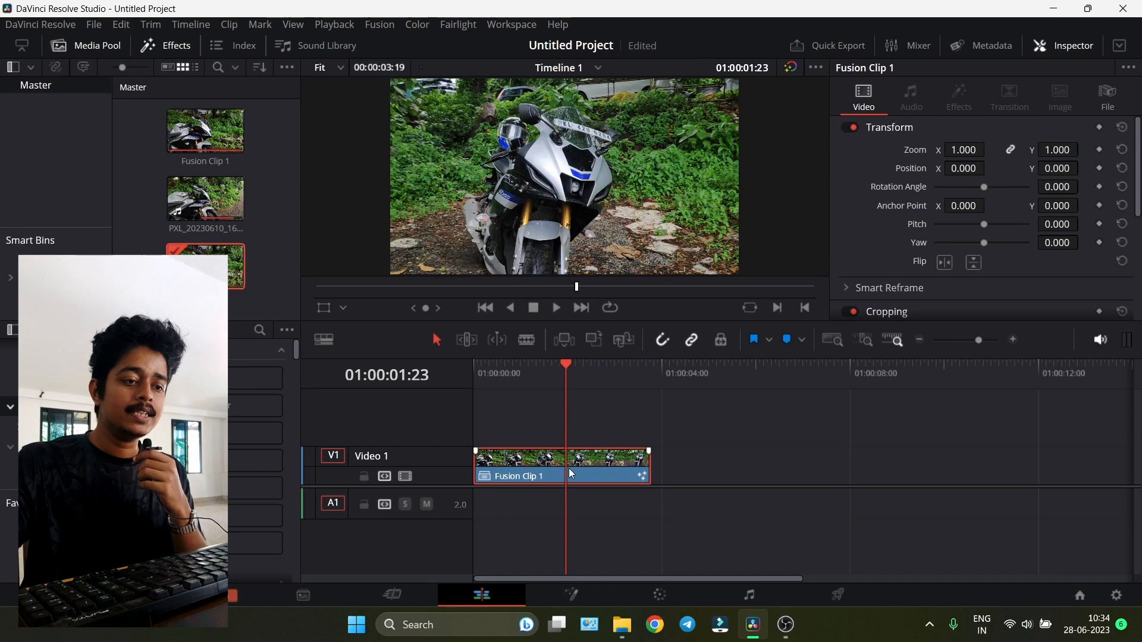
{"action": "left_click", "coordinate": [576, 594]}
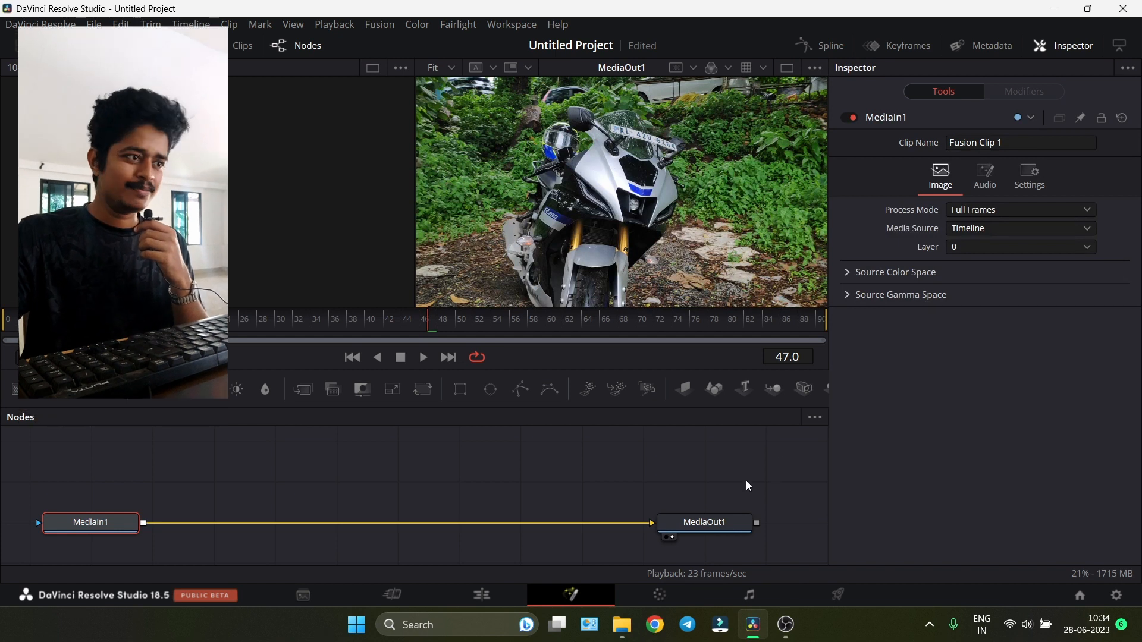
- Rearrange the MediaIn1 and MediaOut1 nodes higher in the node editor
{"action": "left_click_drag", "start_coordinate": [772, 472], "coordinate": [16, 541]}
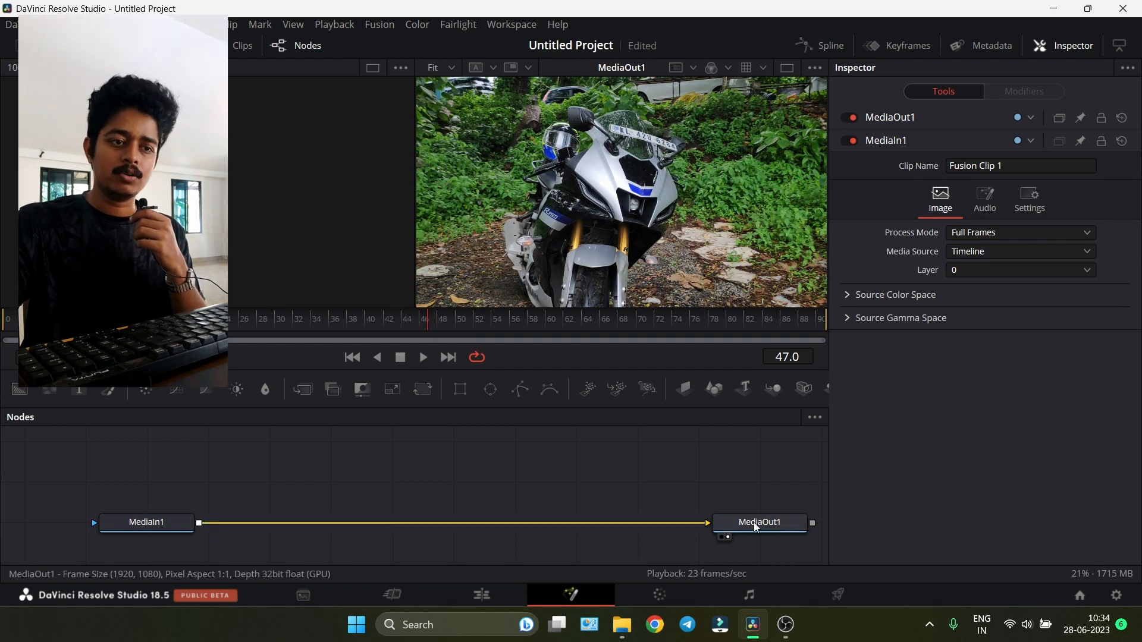
{"action": "left_click_drag", "start_coordinate": [756, 528], "coordinate": [750, 487]}
{"action": "left_click_drag", "start_coordinate": [148, 526], "coordinate": [113, 488]}
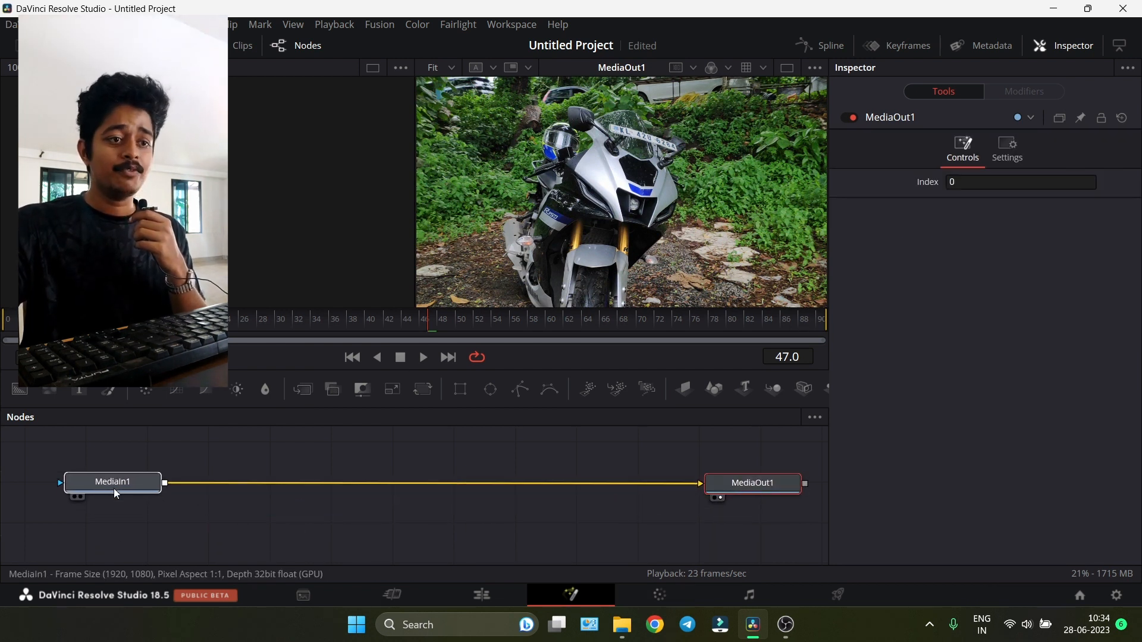
- Add a Planar Tracker node connected after the MediaIn1 node
{"action": "left_click", "coordinate": [116, 491]}
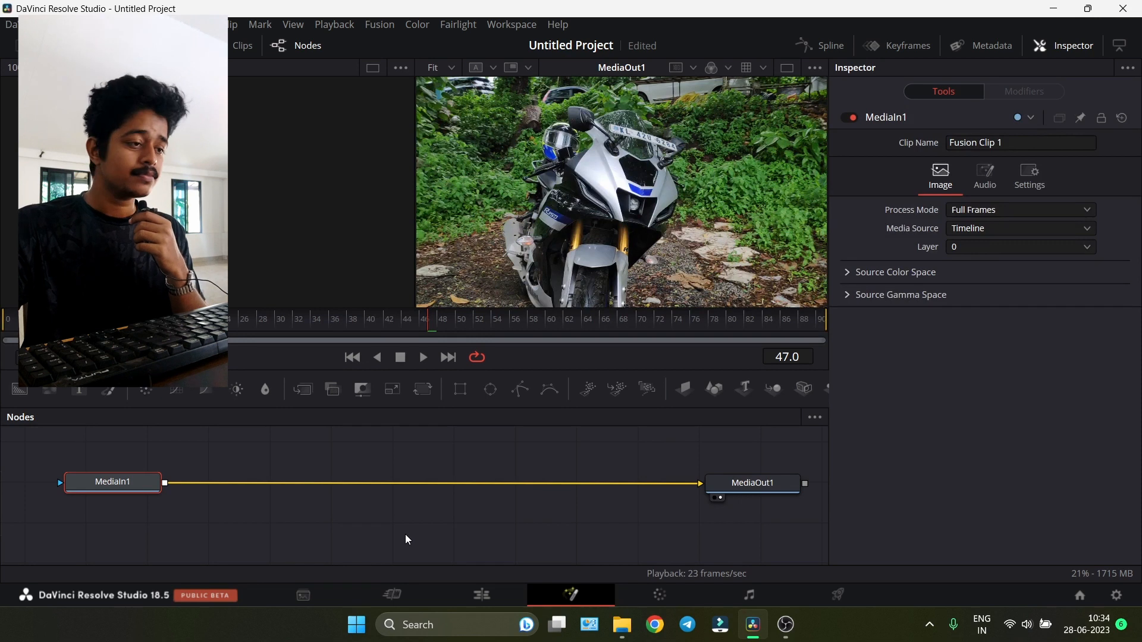
{"action": "left_click", "coordinate": [145, 539]}
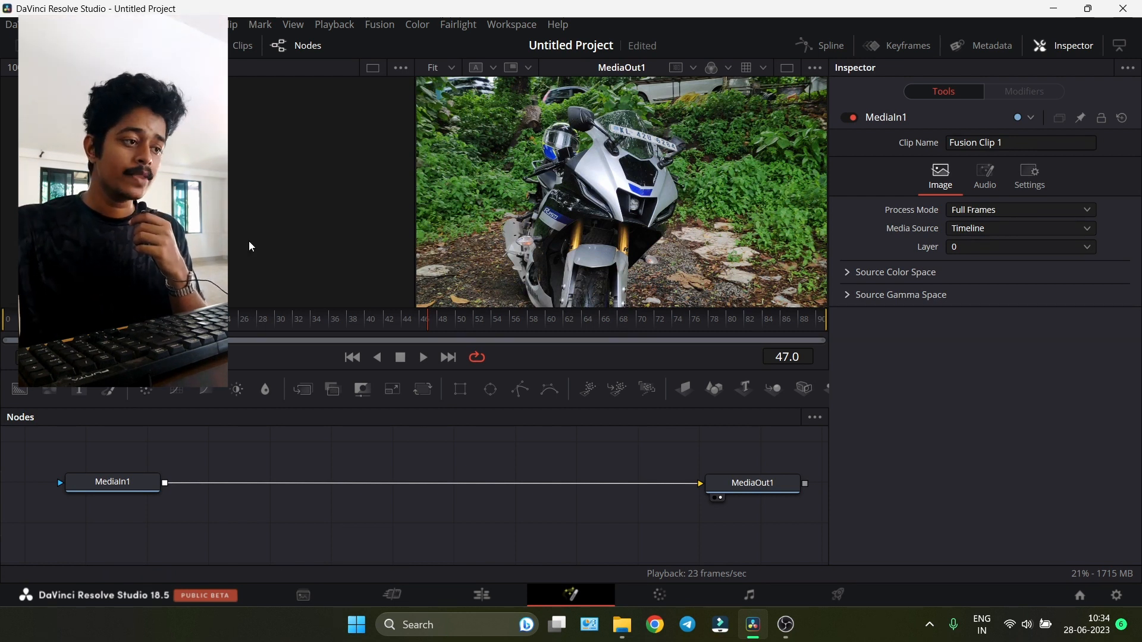
{"action": "left_click", "coordinate": [119, 484]}
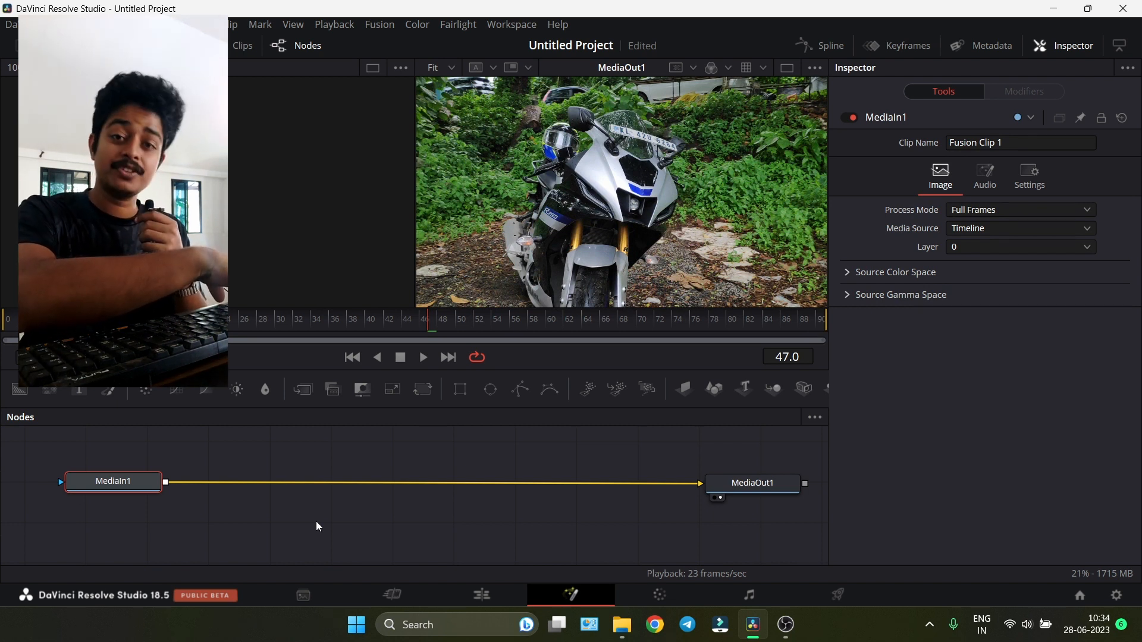
{"action": "key", "text": "shift+space"}
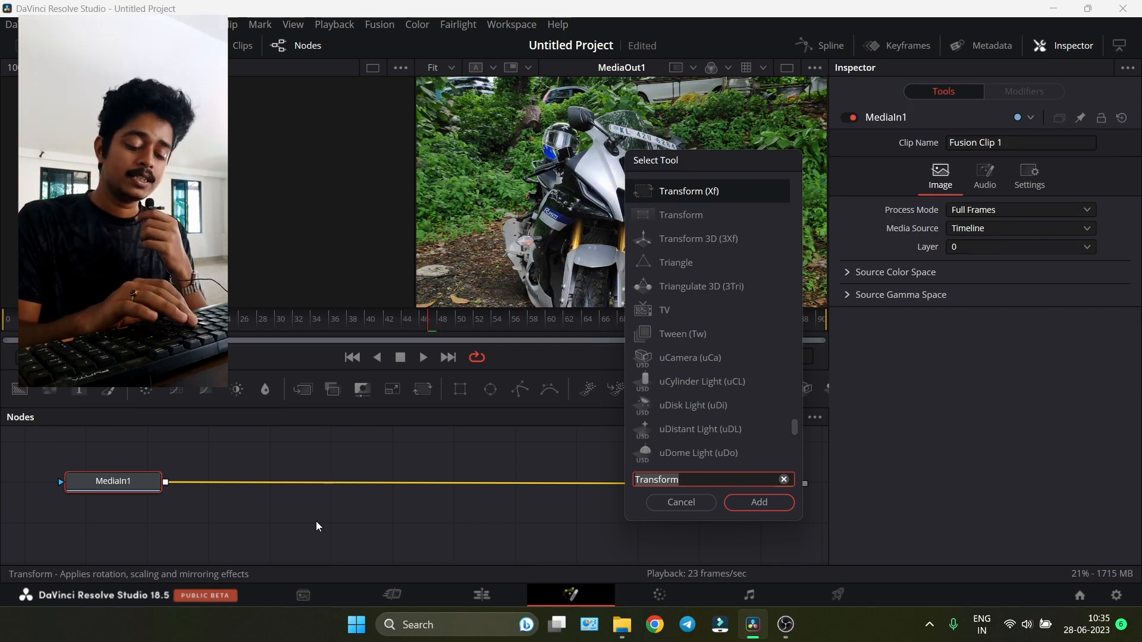
{"action": "type", "text": "plana"}
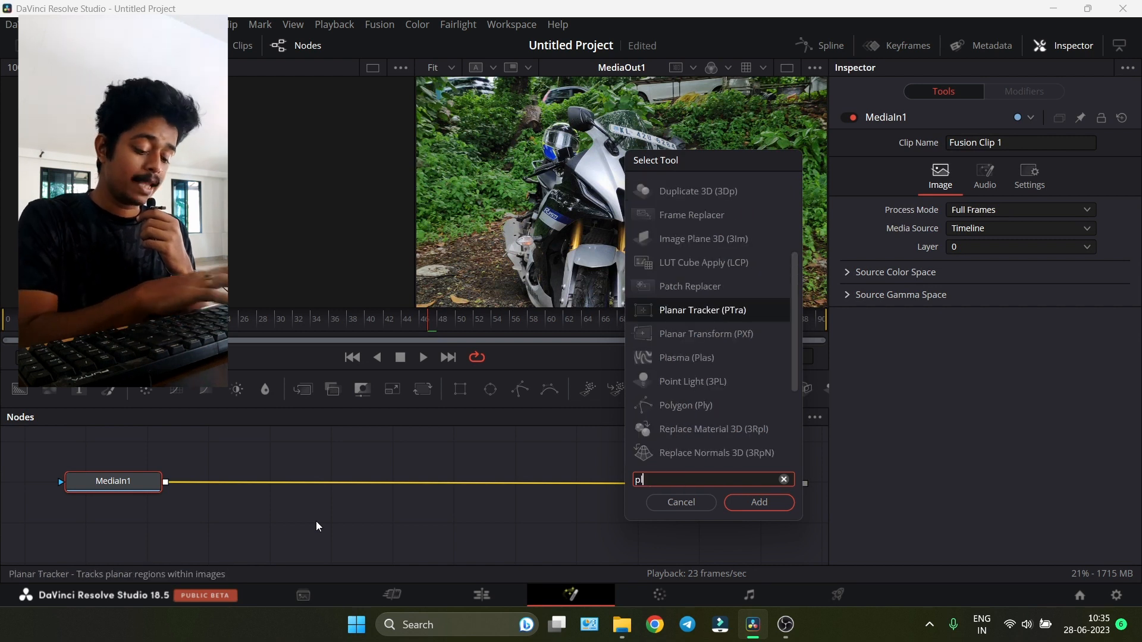
{"action": "type", "text": "tr"}
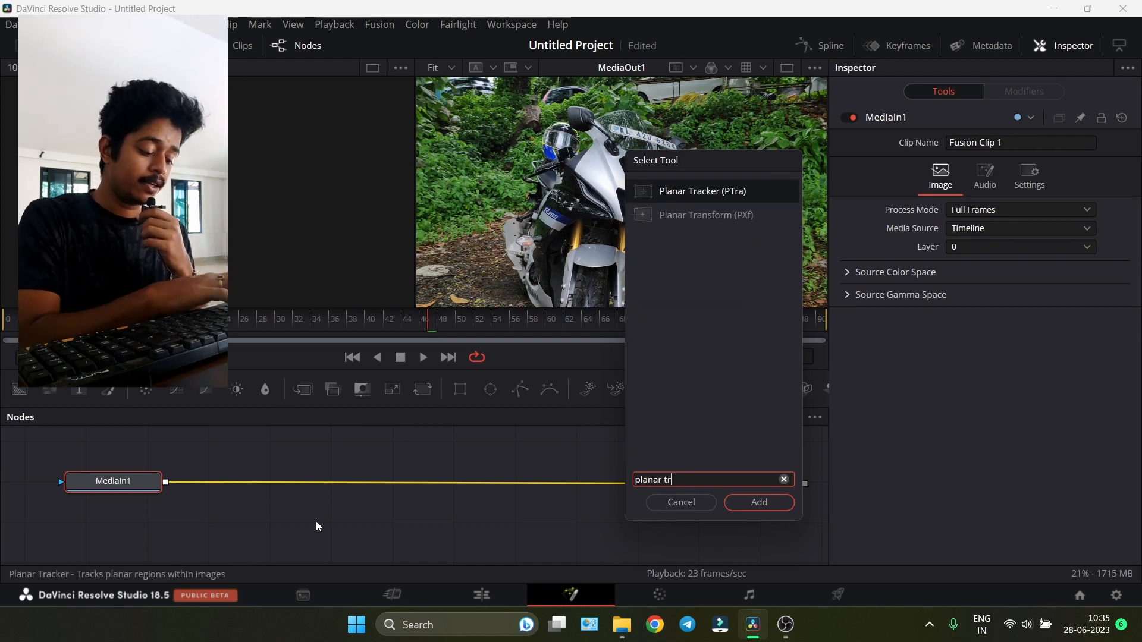
{"action": "type", "text": "acker"}
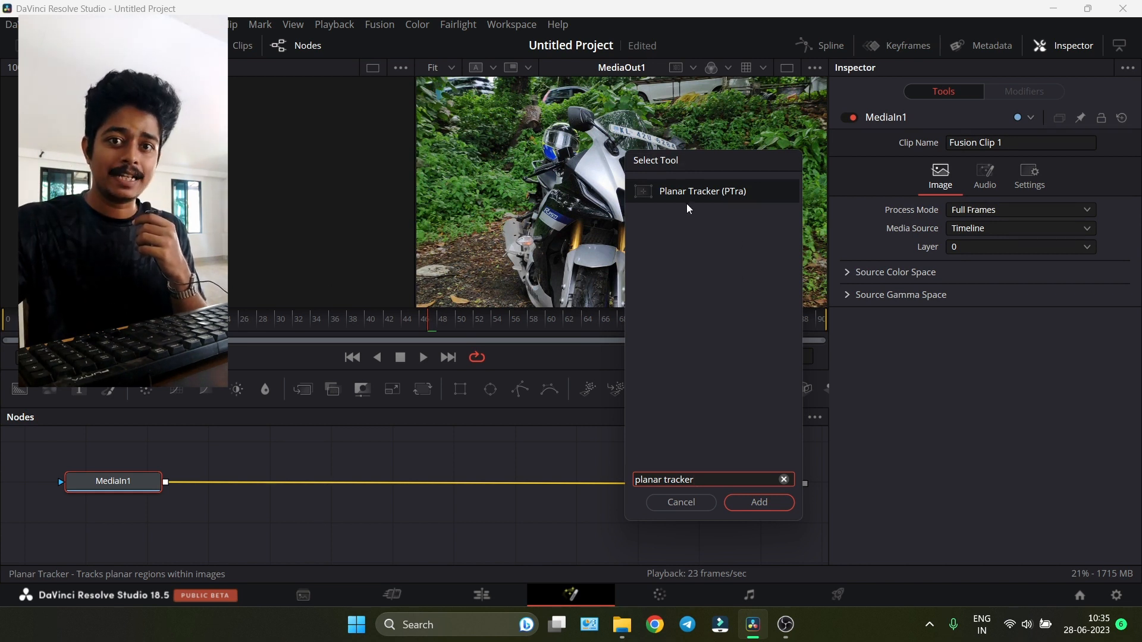
{"action": "left_click", "coordinate": [759, 501]}
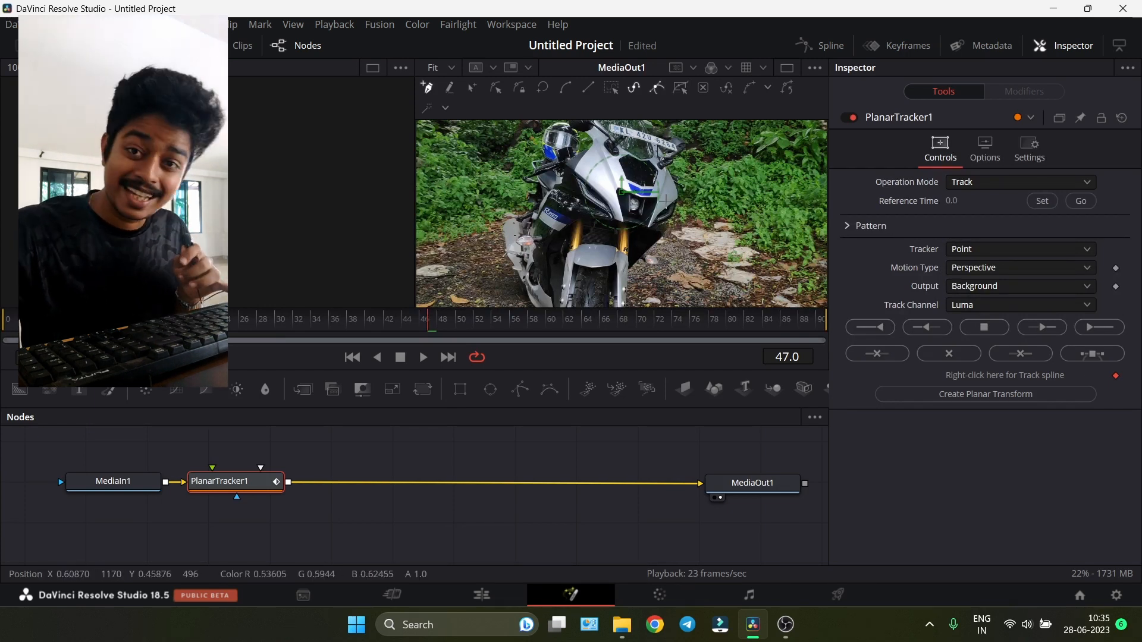
- Draw a tracking polygon around the blue decal on the motorcycle's front fairing
{"action": "scroll", "coordinate": [662, 181], "scroll_direction": "up", "scroll_amount": 1}
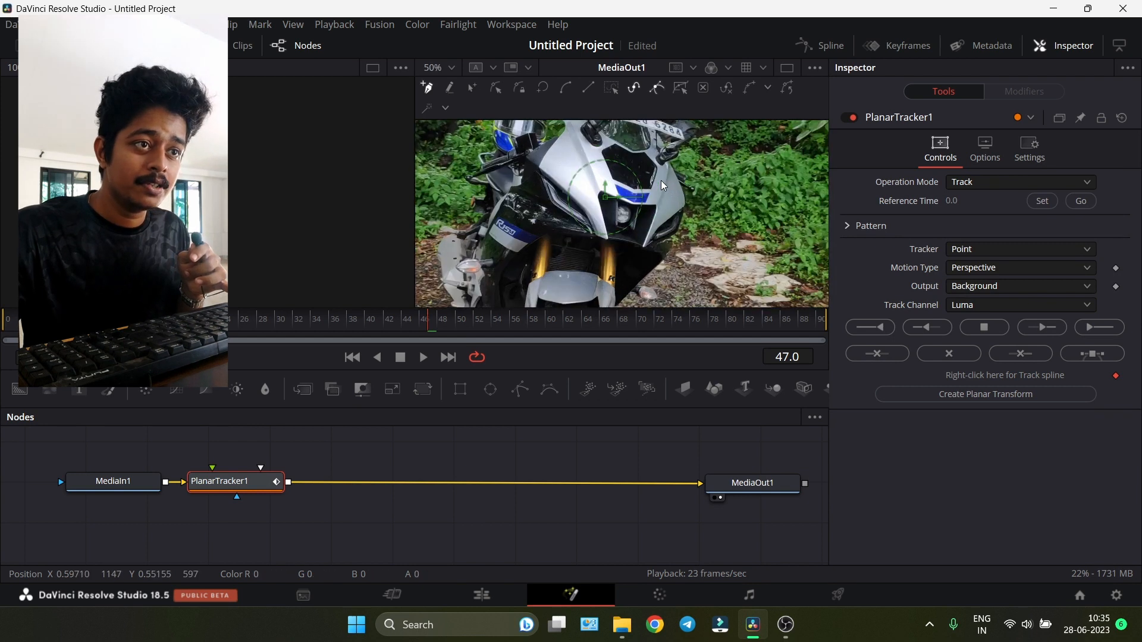
{"action": "scroll", "coordinate": [662, 180], "scroll_direction": "up", "scroll_amount": 2}
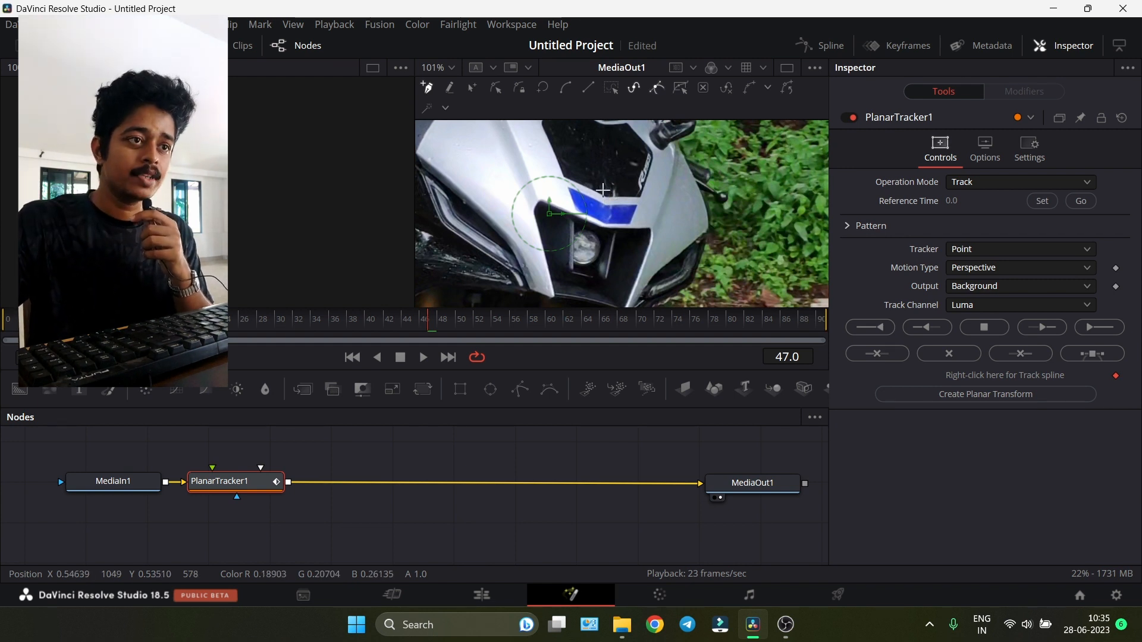
{"action": "left_click", "coordinate": [603, 198]}
{"action": "left_click", "coordinate": [566, 175]}
{"action": "left_click", "coordinate": [555, 181]}
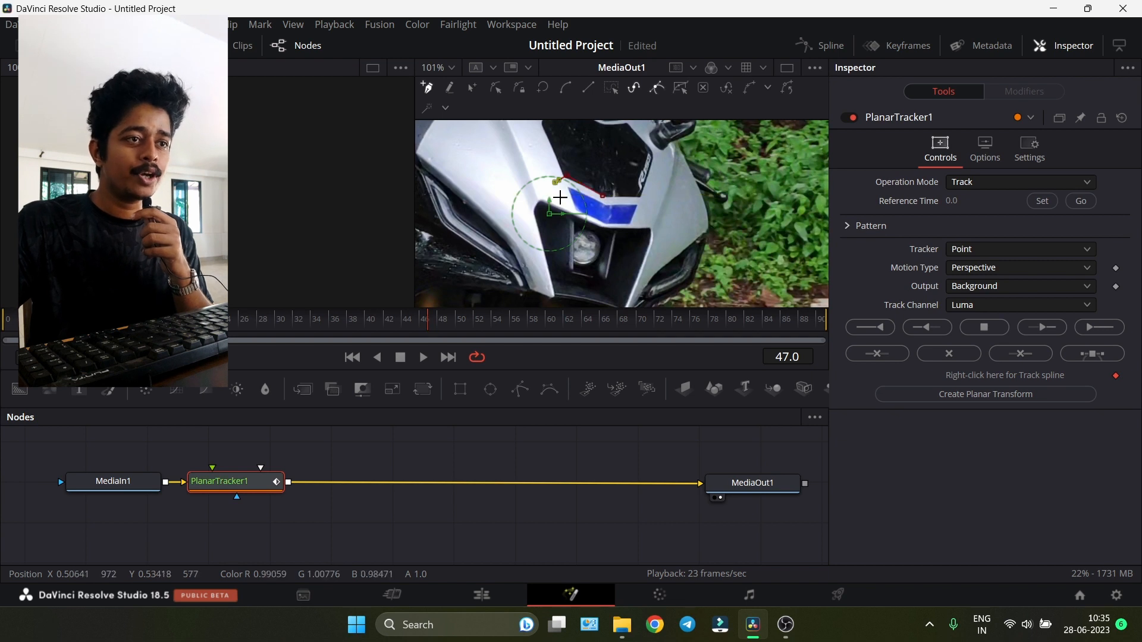
{"action": "left_click", "coordinate": [563, 199]}
{"action": "left_click", "coordinate": [598, 226]}
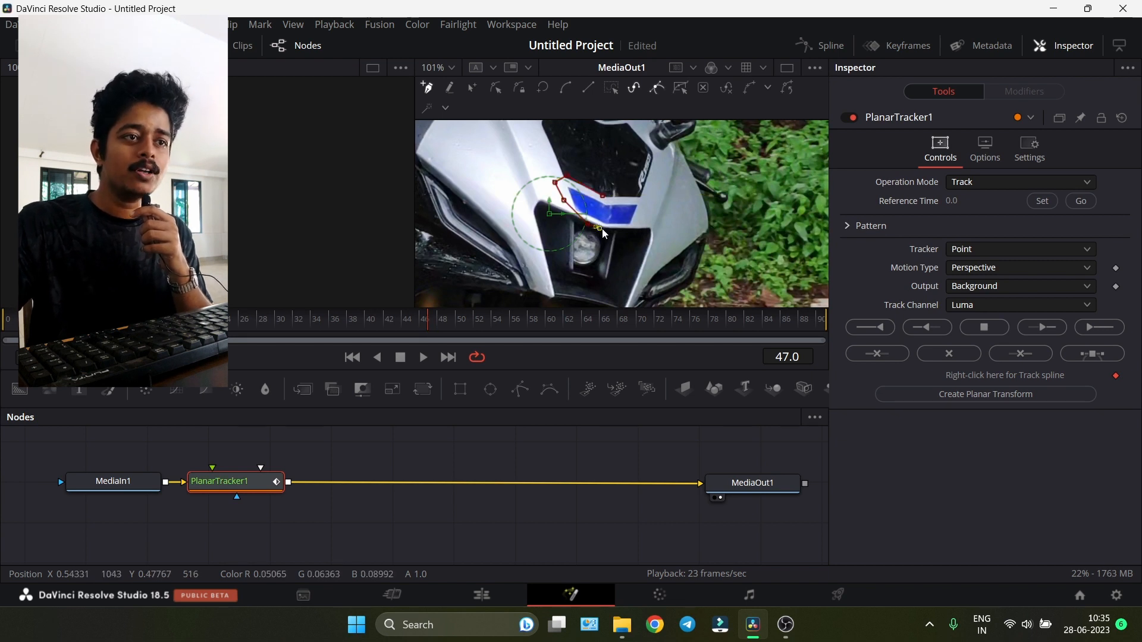
{"action": "left_click", "coordinate": [644, 222]}
{"action": "left_click", "coordinate": [649, 201]}
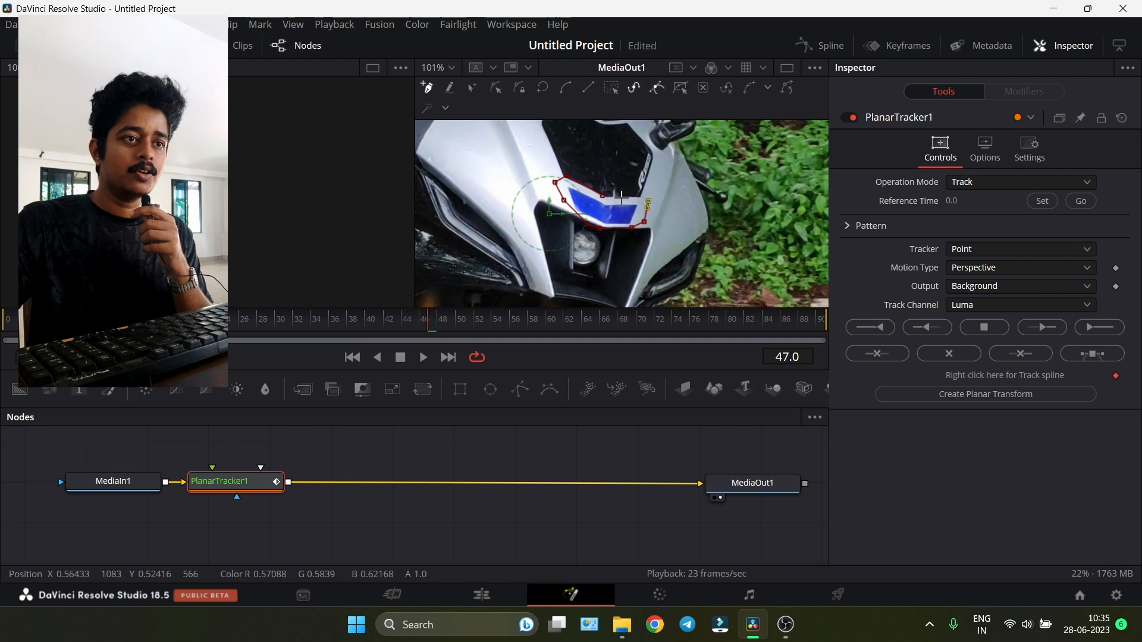
{"action": "left_click", "coordinate": [603, 197]}
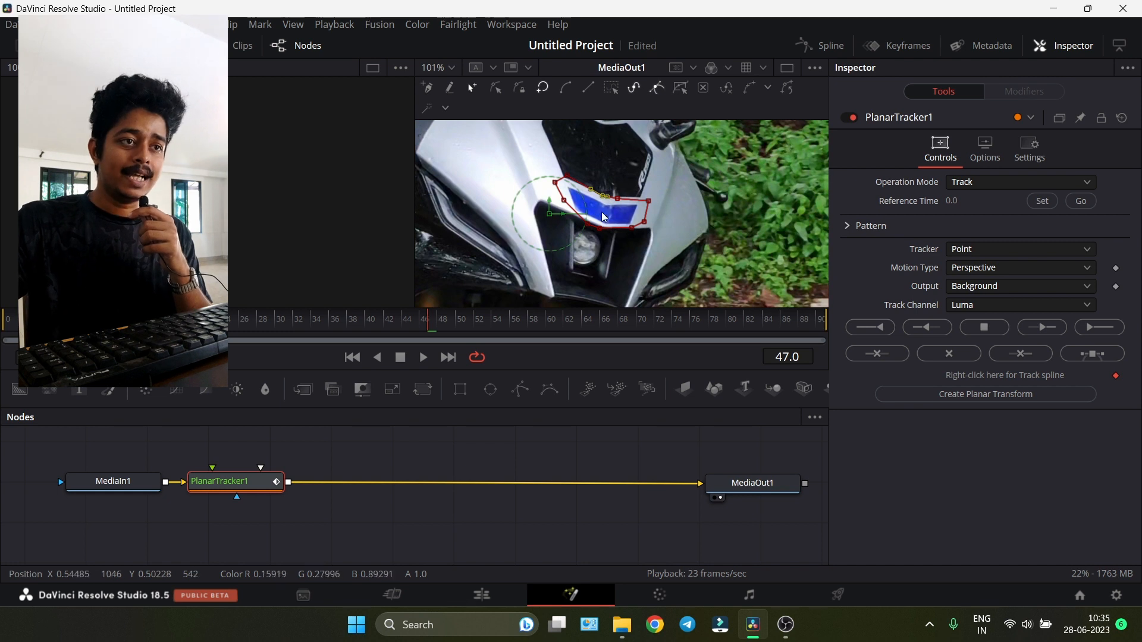
- Set the Planar Tracker's reference time to the current frame, 47
{"action": "scroll", "coordinate": [606, 247], "scroll_direction": "down", "scroll_amount": 2}
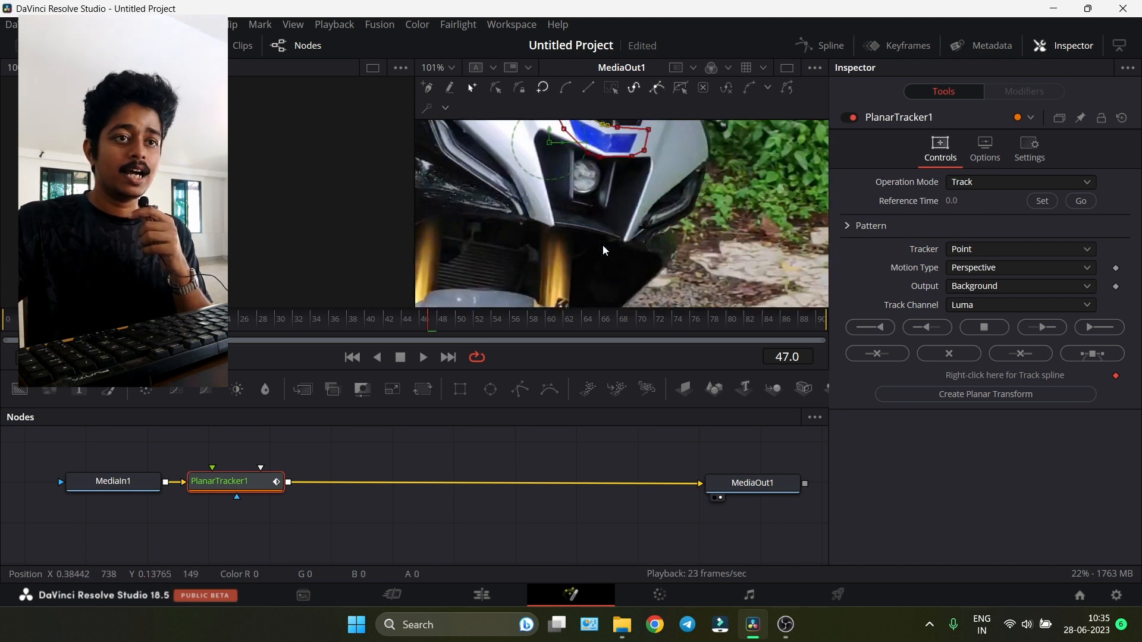
{"action": "scroll", "coordinate": [607, 246], "scroll_direction": "up", "scroll_amount": 1}
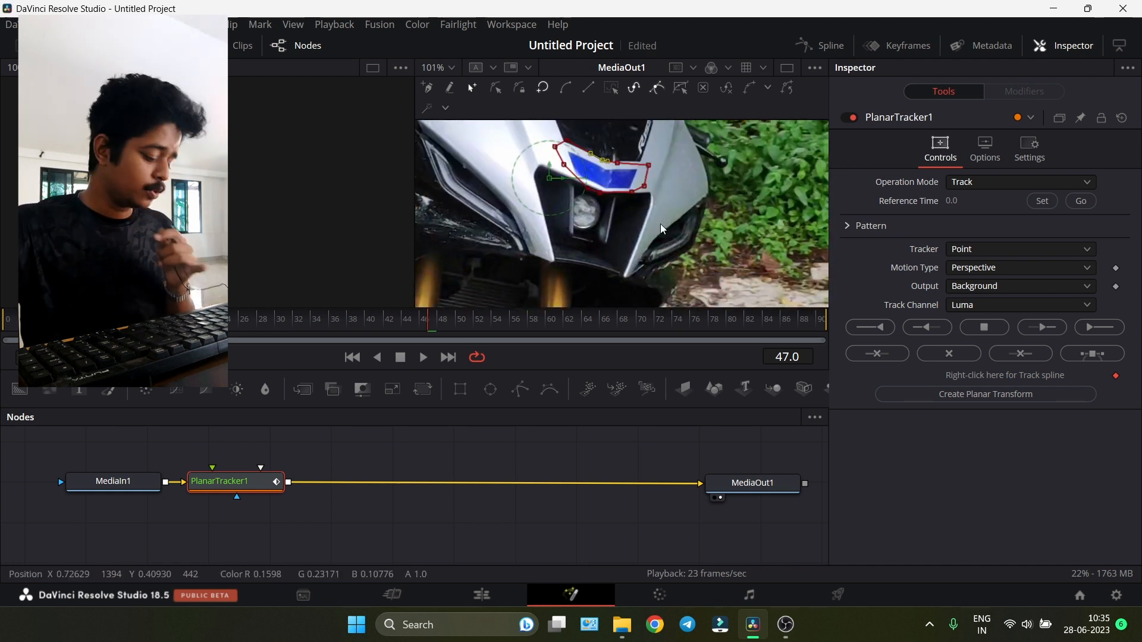
{"action": "scroll", "coordinate": [593, 213], "scroll_direction": "down", "scroll_amount": 2}
{"action": "scroll", "coordinate": [595, 212], "scroll_direction": "down", "scroll_amount": 4}
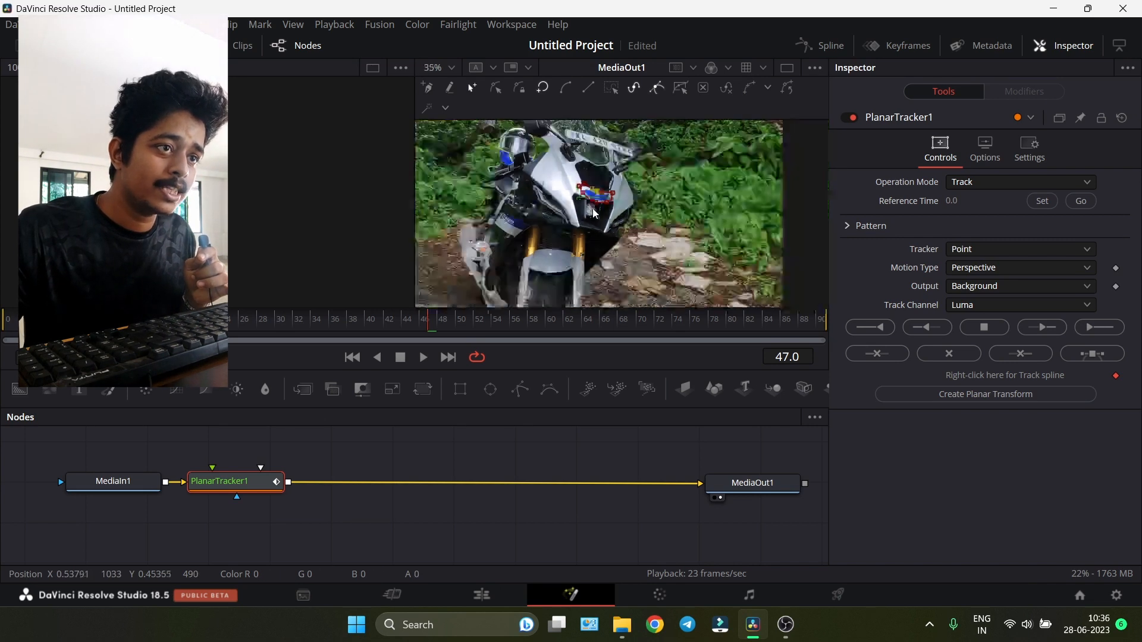
{"action": "scroll", "coordinate": [608, 203], "scroll_direction": "down", "scroll_amount": 1}
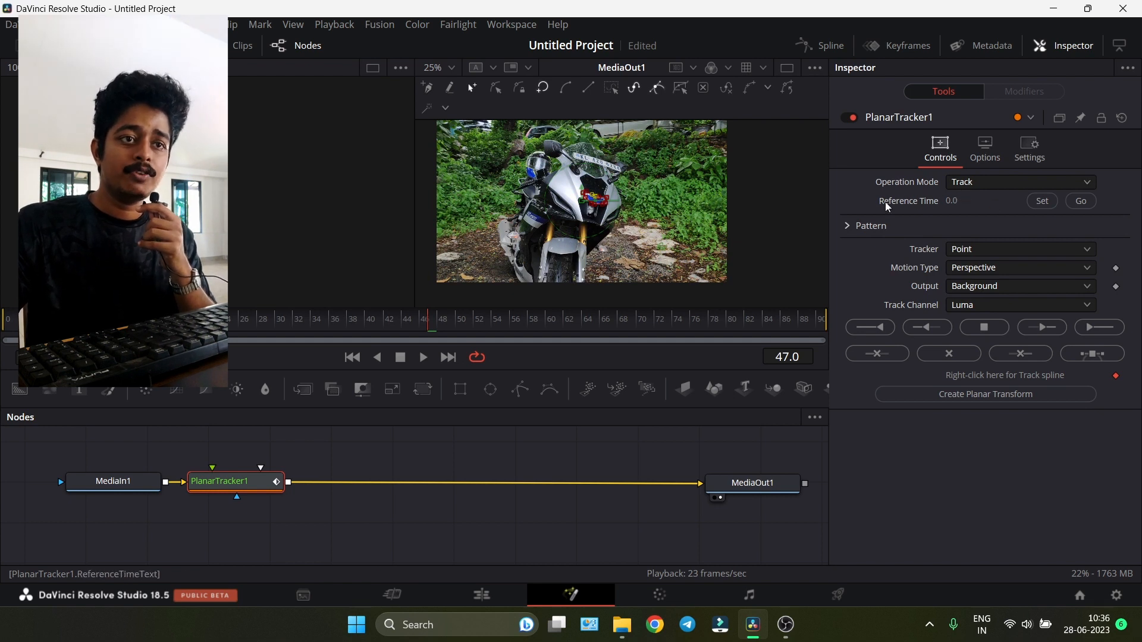
{"action": "left_click", "coordinate": [1041, 202]}
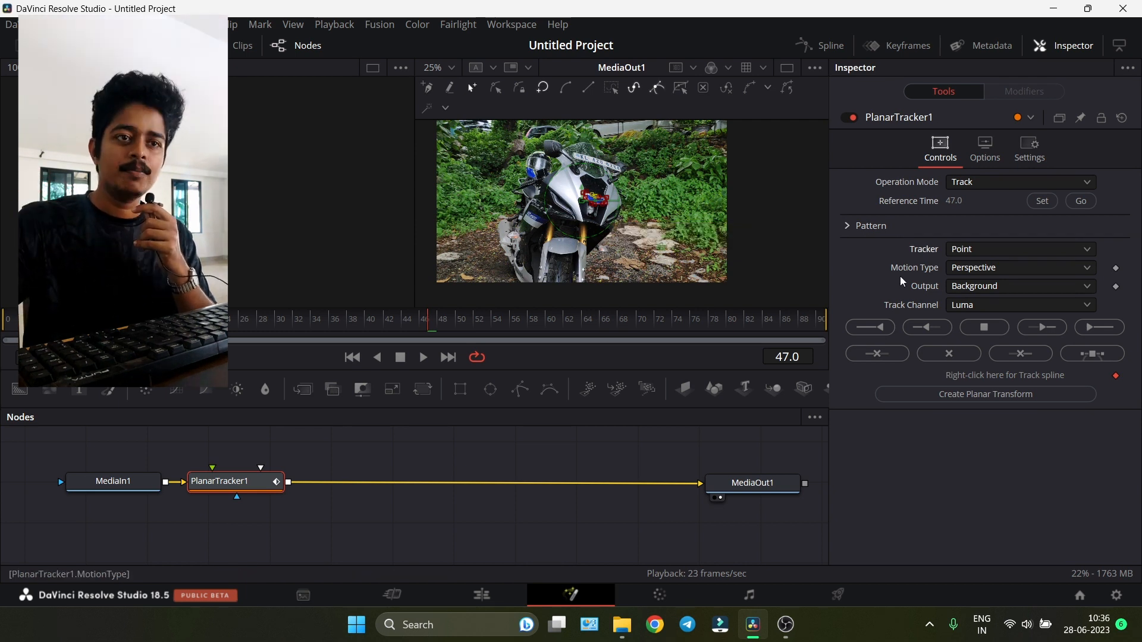
- Change the motion type to Translation and set the reference time to the current frame again
{"action": "left_click", "coordinate": [958, 273]}
{"action": "left_click", "coordinate": [970, 288]}
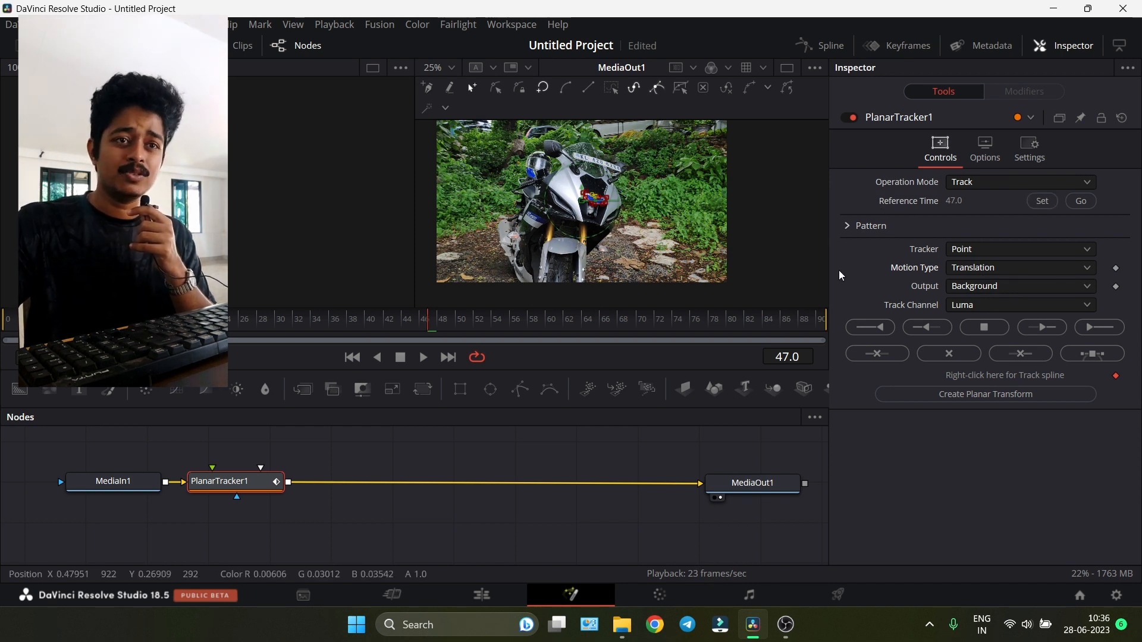
{"action": "left_click", "coordinate": [1040, 202]}
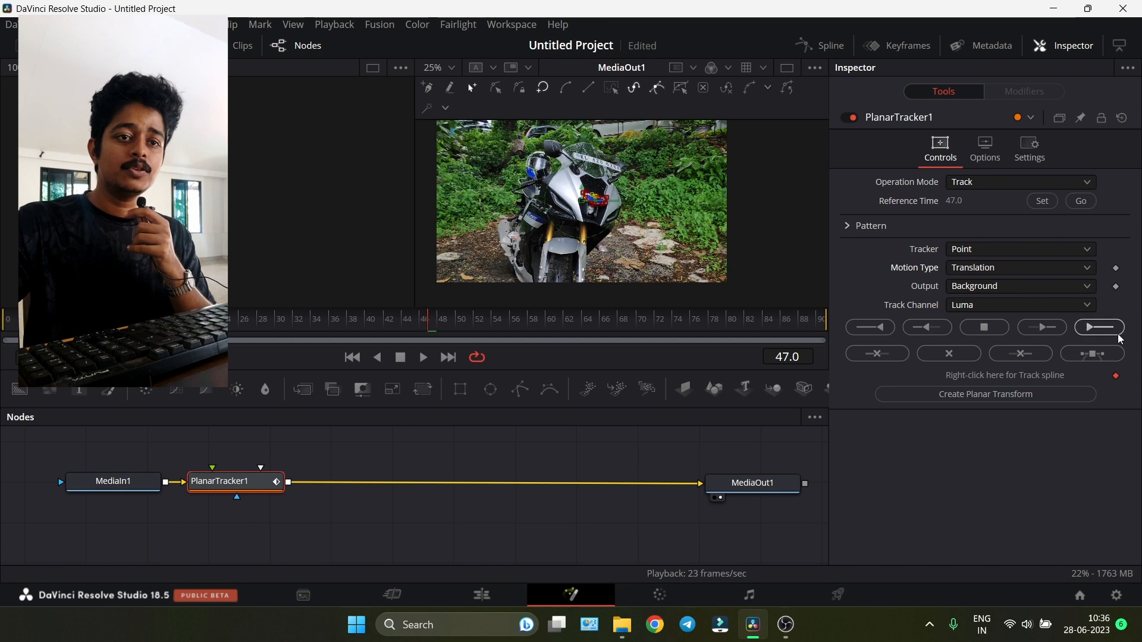
- Track the pattern forward to the end of the clip, then backward to the start
{"action": "left_click", "coordinate": [1048, 332]}
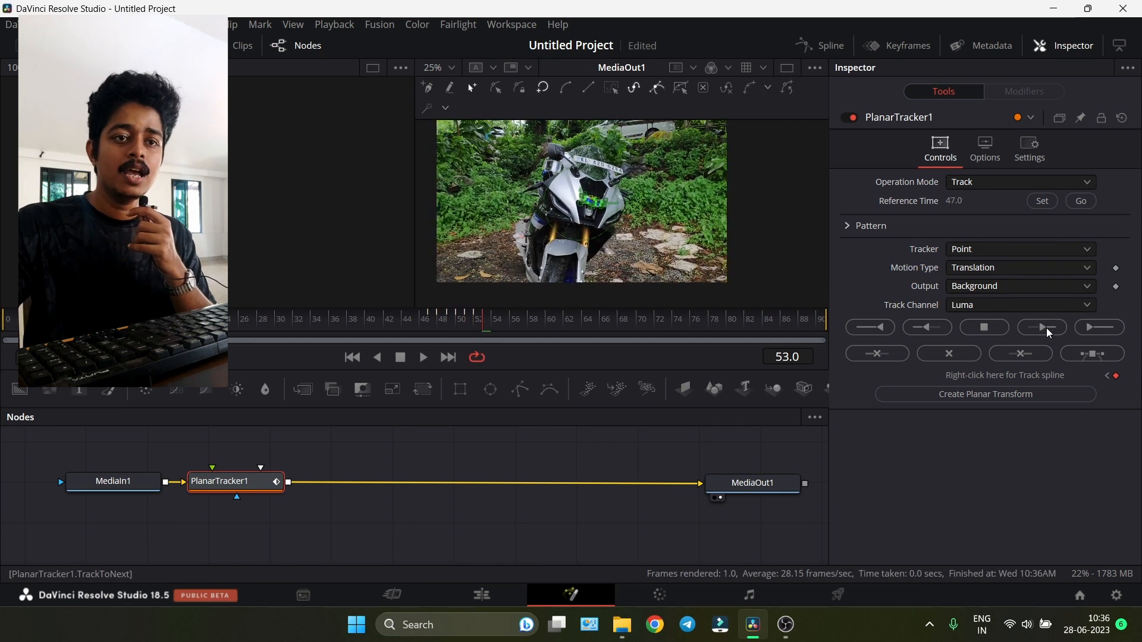
{"action": "left_click", "coordinate": [1105, 327]}
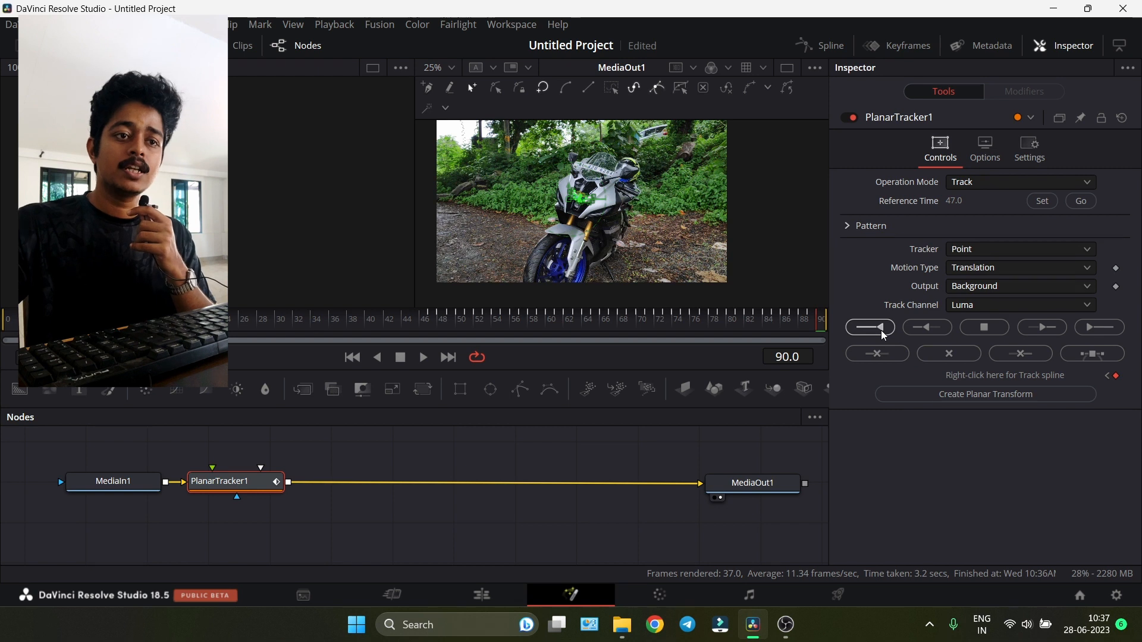
{"action": "left_click", "coordinate": [883, 335]}
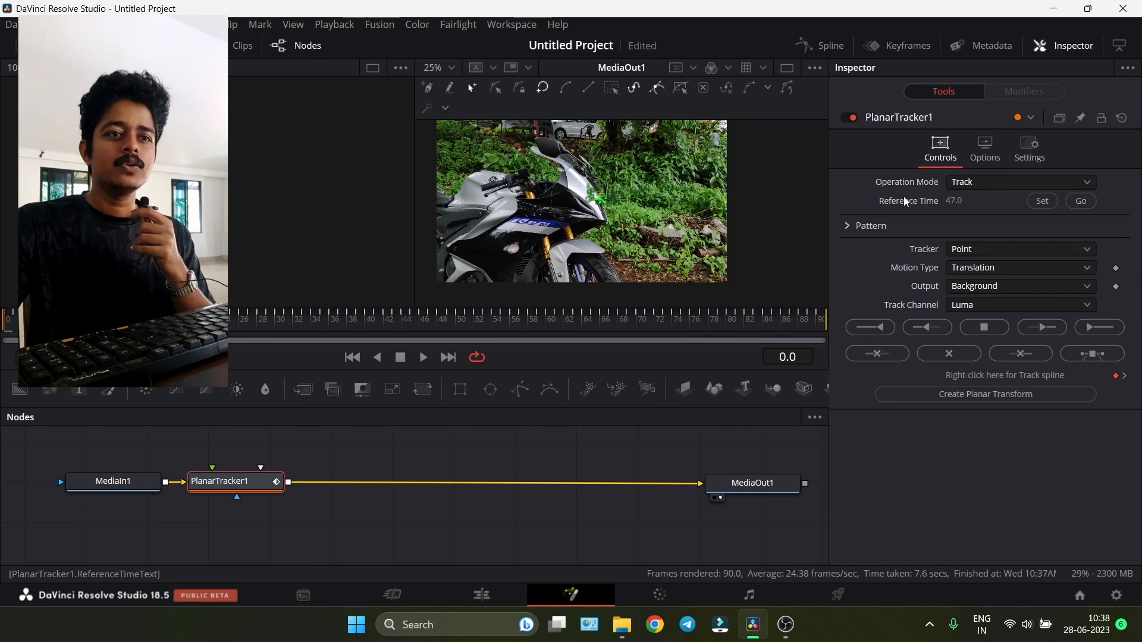
- Switch the operation mode to Steady and play back the stabilized clip
{"action": "left_click", "coordinate": [967, 188]}
{"action": "left_click", "coordinate": [968, 217]}
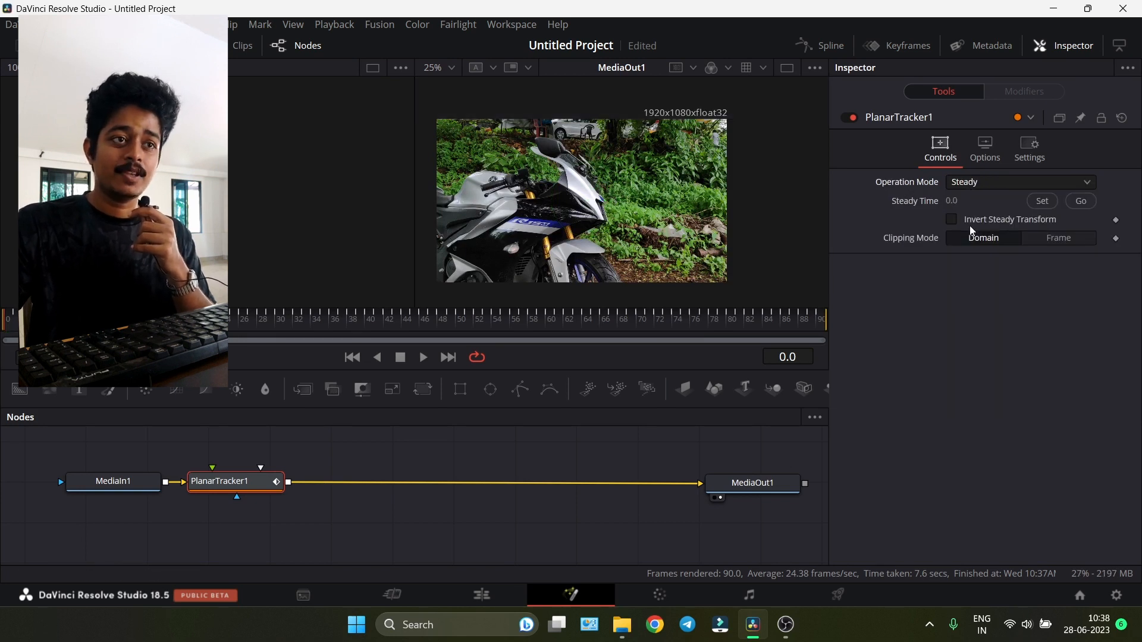
{"action": "key", "text": "space"}
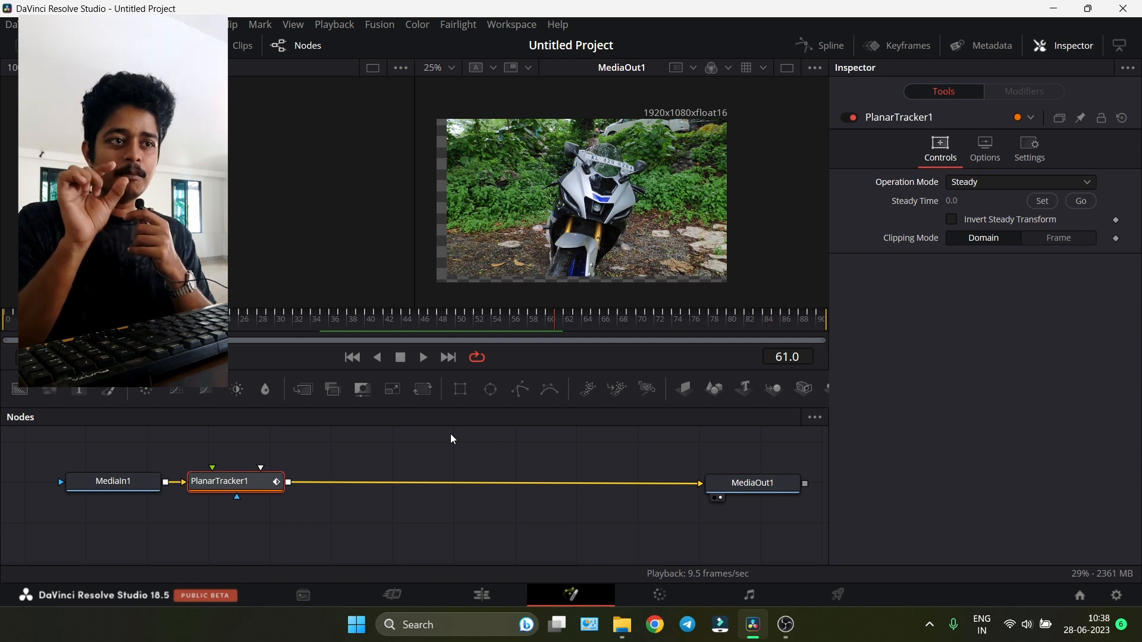
{"action": "key", "text": "space"}
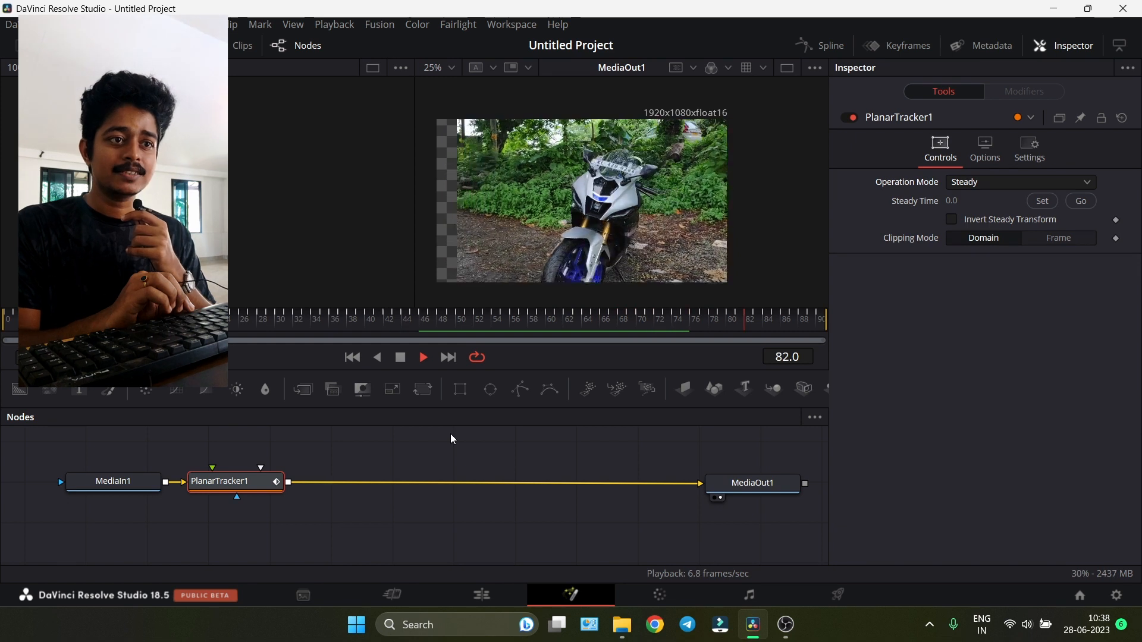
{"action": "key", "text": "space"}
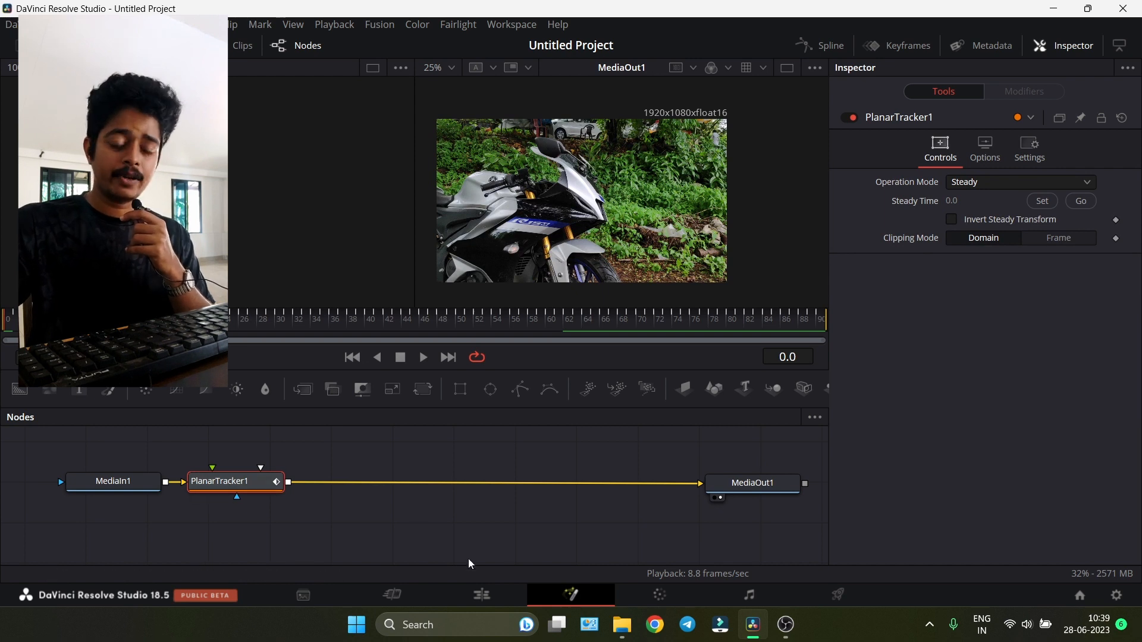
- Add a Transform node after the Planar Tracker
{"action": "key", "text": "shift+space"}
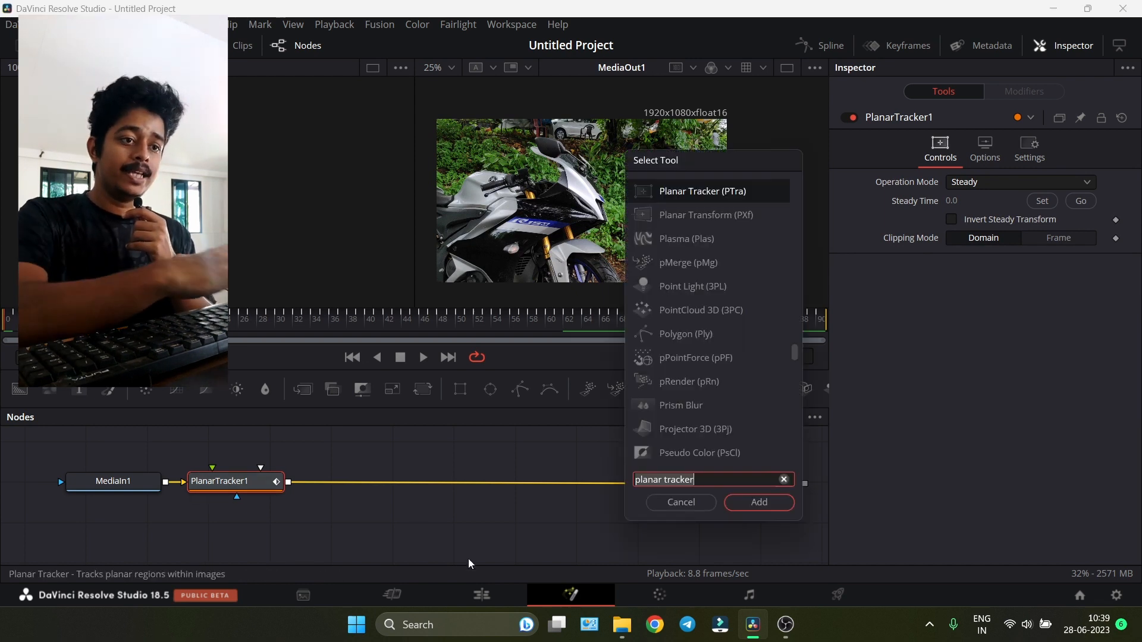
{"action": "type", "text": "tranform"}
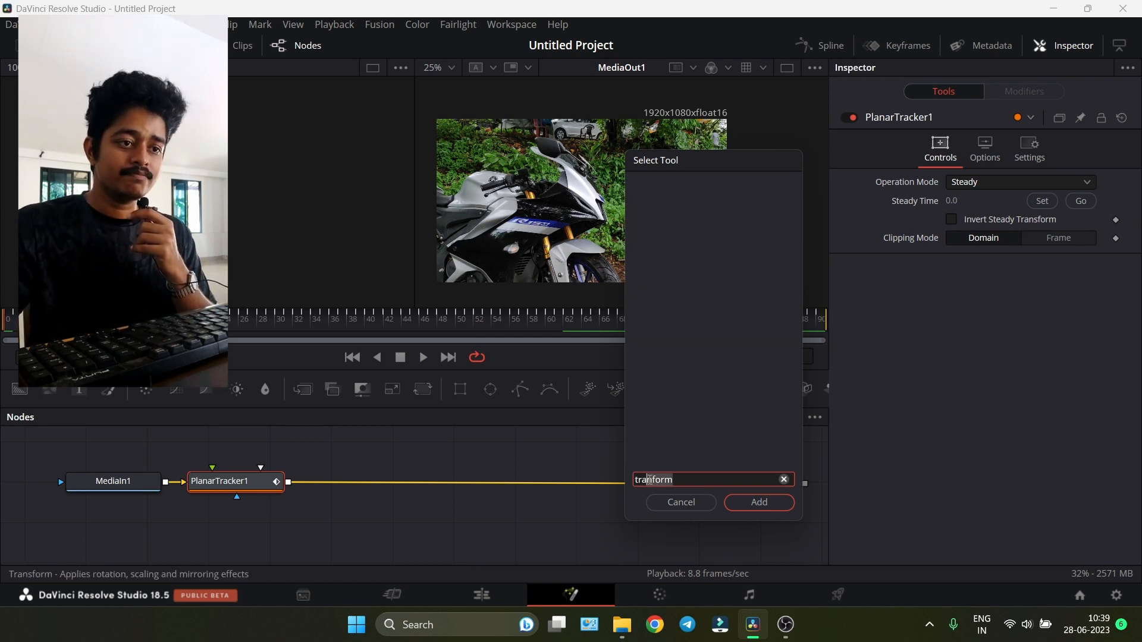
{"action": "type", "text": "tras"}
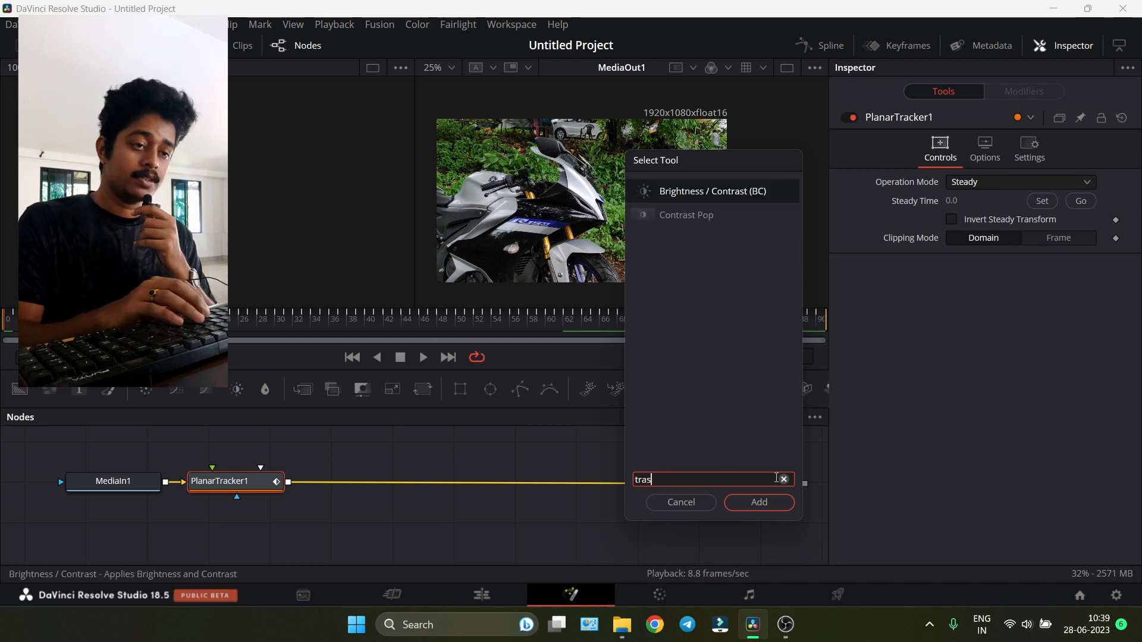
{"action": "key", "text": "BackSpace"}
{"action": "type", "text": "nsf"}
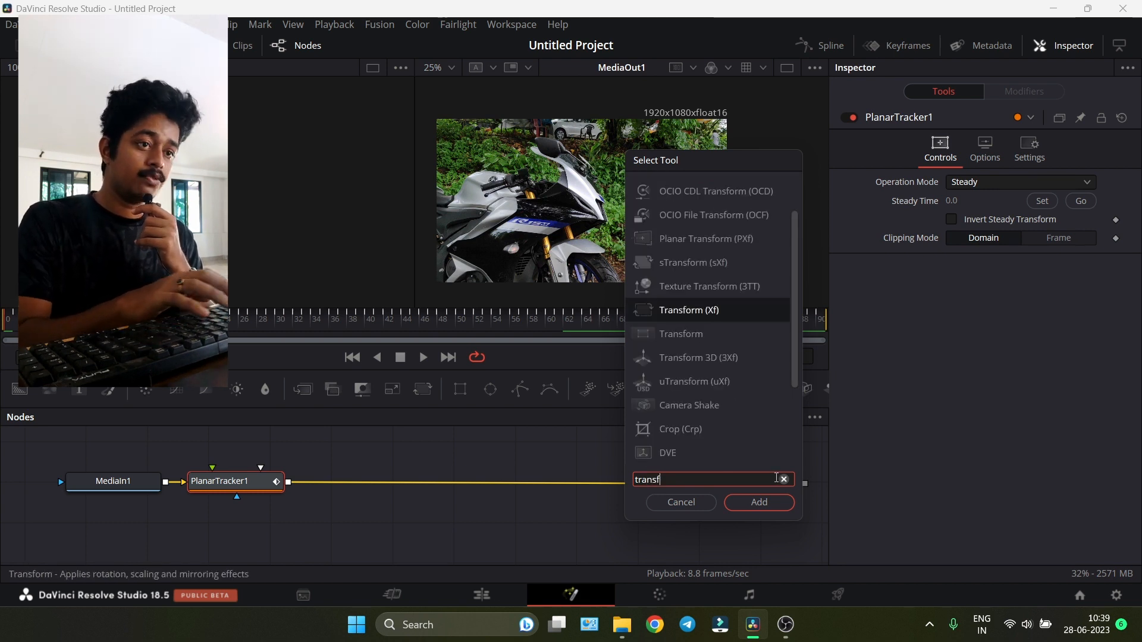
{"action": "left_click", "coordinate": [772, 503]}
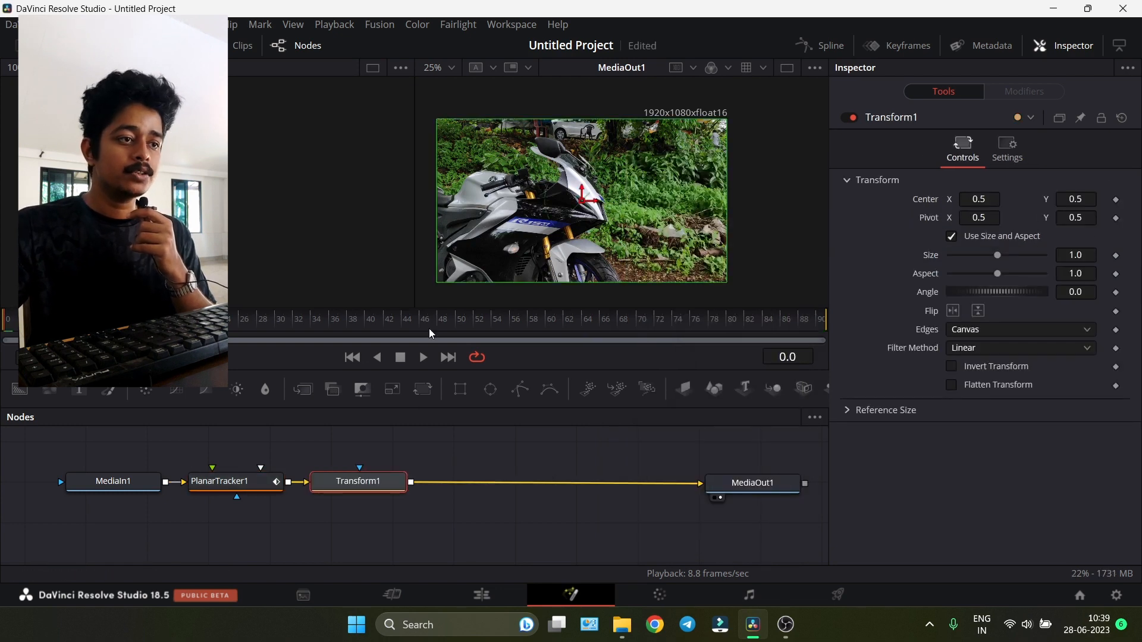
- Set the Transform size to 1.079 to hide the stabilization edges at frame 53
{"action": "left_click_drag", "start_coordinate": [430, 320], "coordinate": [486, 320]}
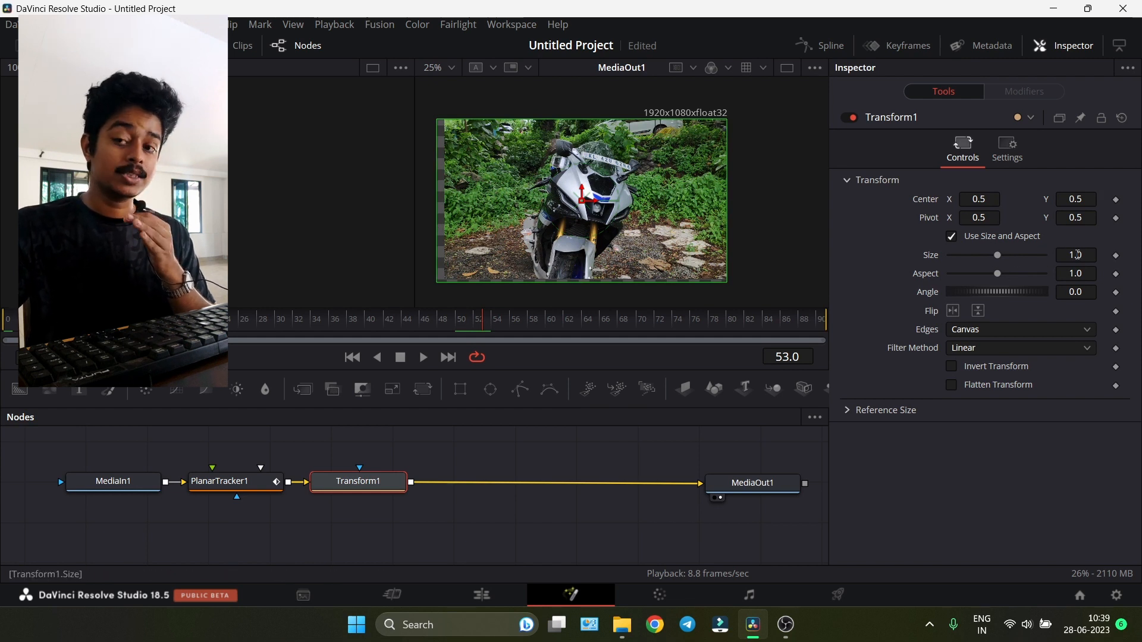
{"action": "left_click_drag", "start_coordinate": [1075, 255], "coordinate": [1124, 255]}
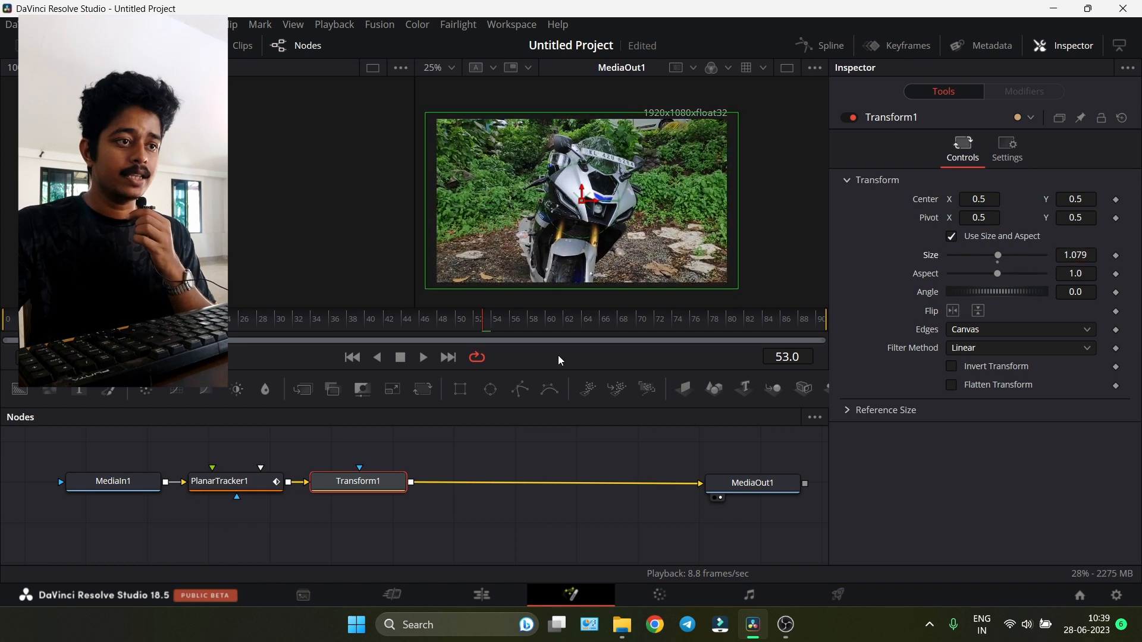
- Raise the Transform size to 1.192 to hide the stabilization edges, checking frames 72 and 87
{"action": "left_click_drag", "start_coordinate": [565, 326], "coordinate": [661, 325]}
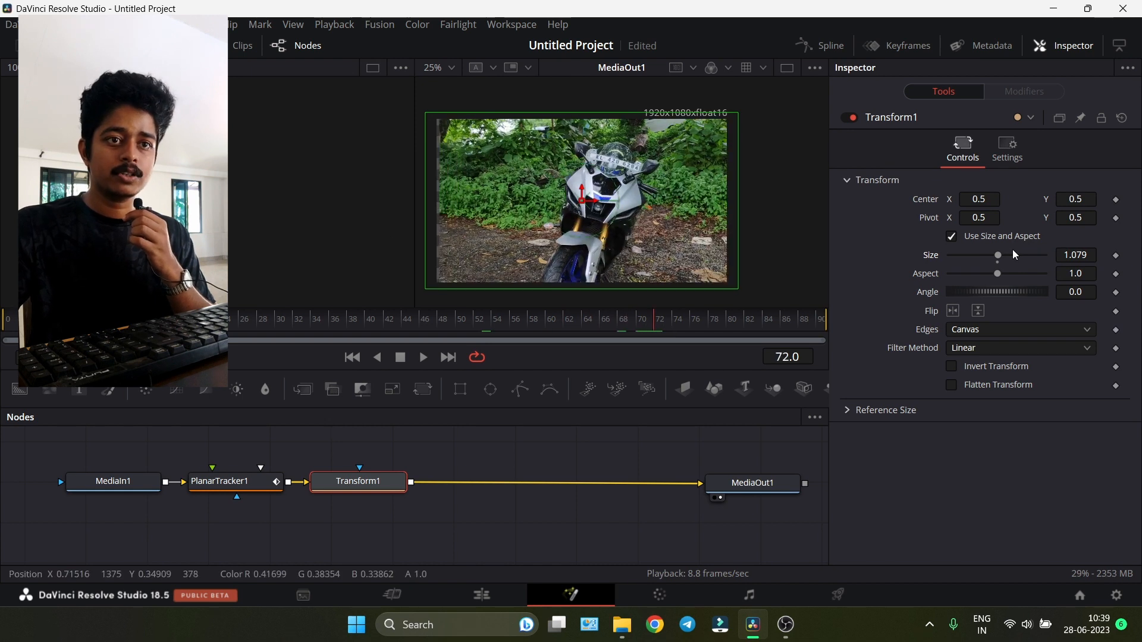
{"action": "left_click_drag", "start_coordinate": [1070, 255], "coordinate": [1098, 255]}
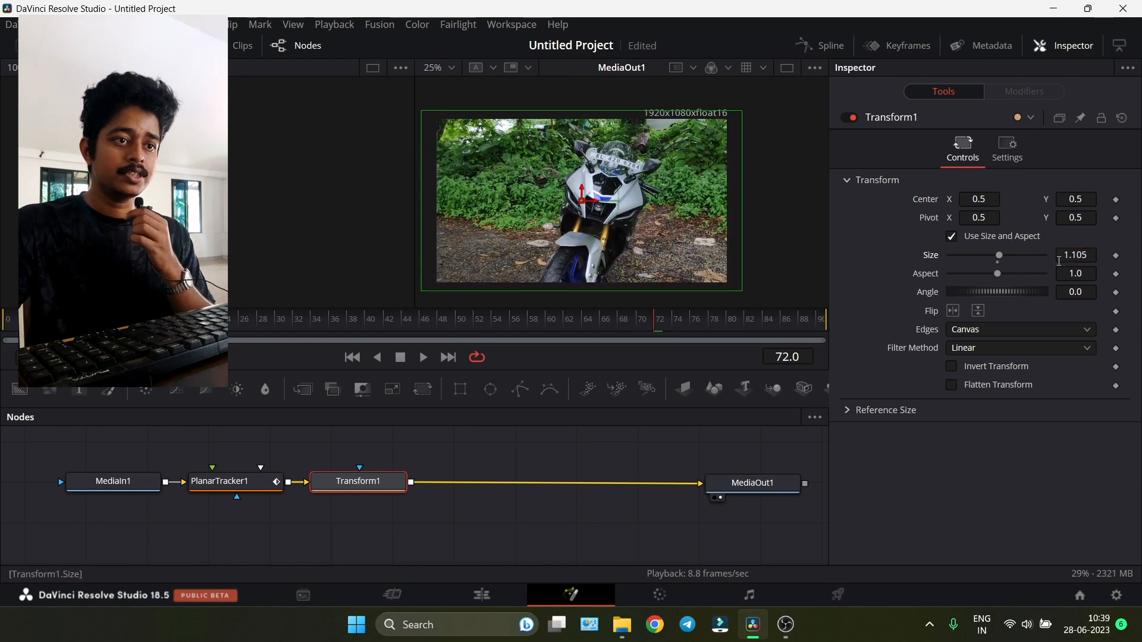
{"action": "left_click_drag", "start_coordinate": [690, 324], "coordinate": [790, 326]}
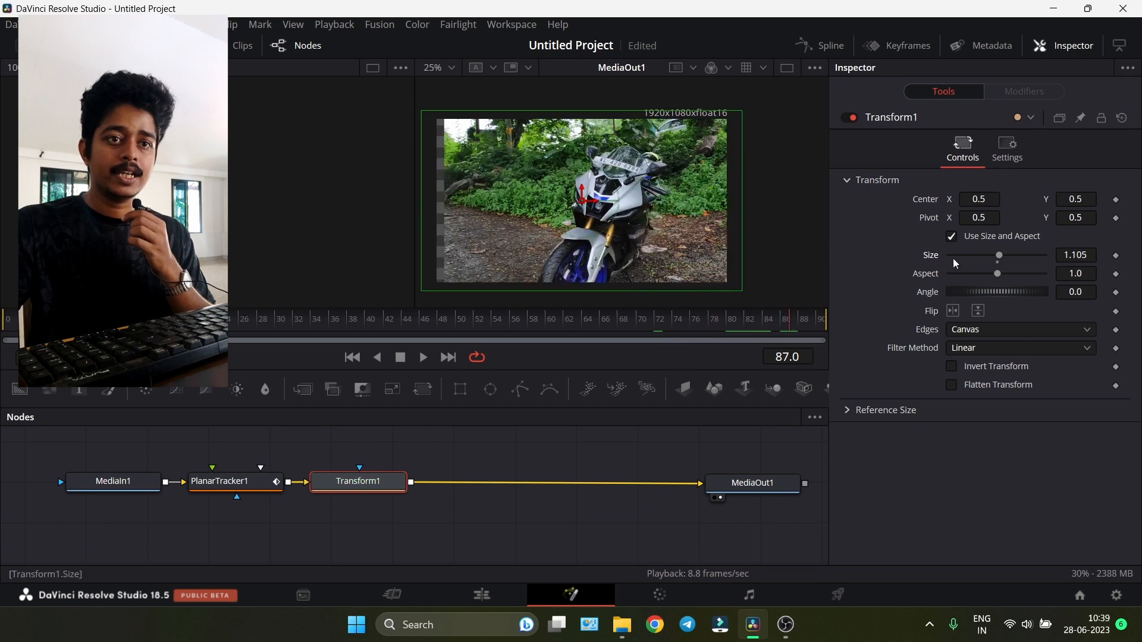
{"action": "left_click_drag", "start_coordinate": [1071, 255], "coordinate": [1121, 255]}
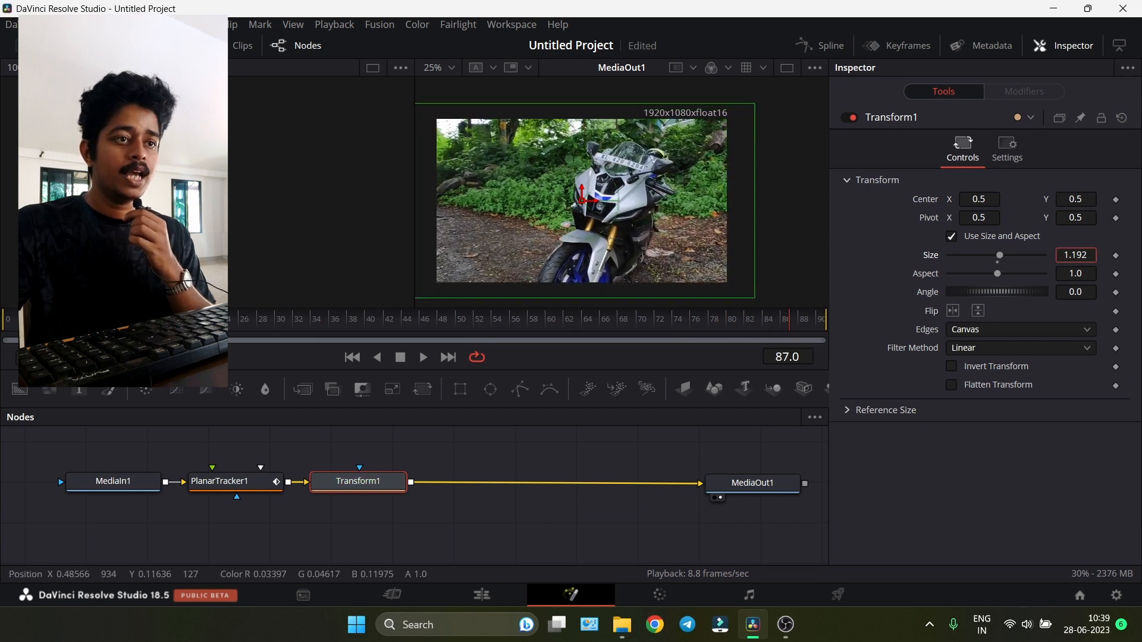
- Return to the start, switch to the Edit page and play back the stabilized Fusion clip
{"action": "left_click_drag", "start_coordinate": [784, 324], "coordinate": [16, 332]}
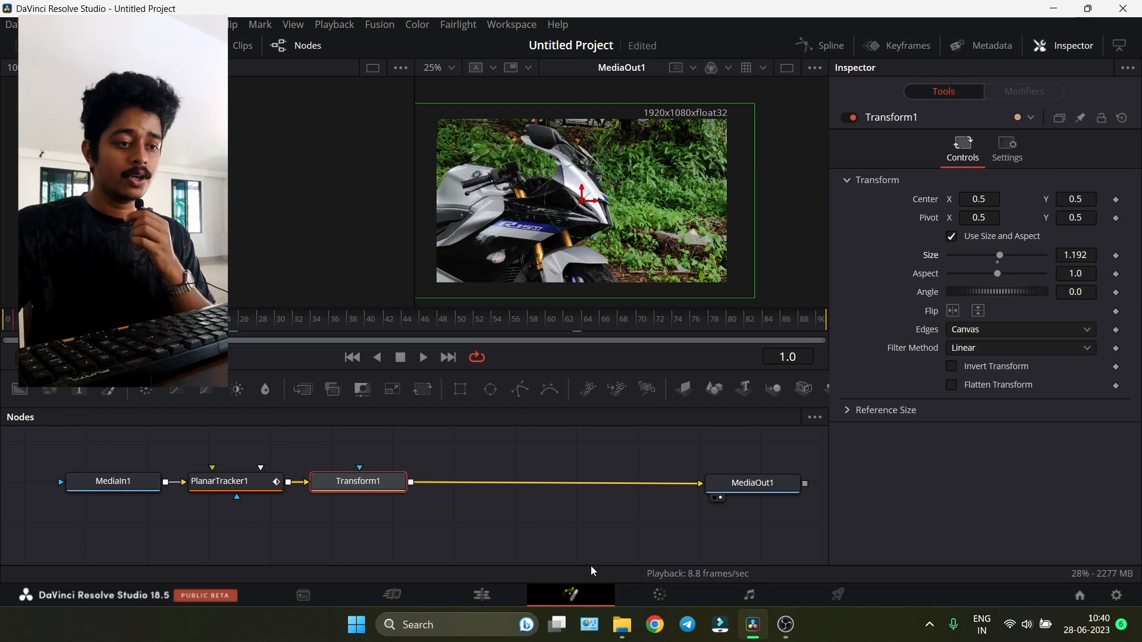
{"action": "left_click", "coordinate": [480, 595]}
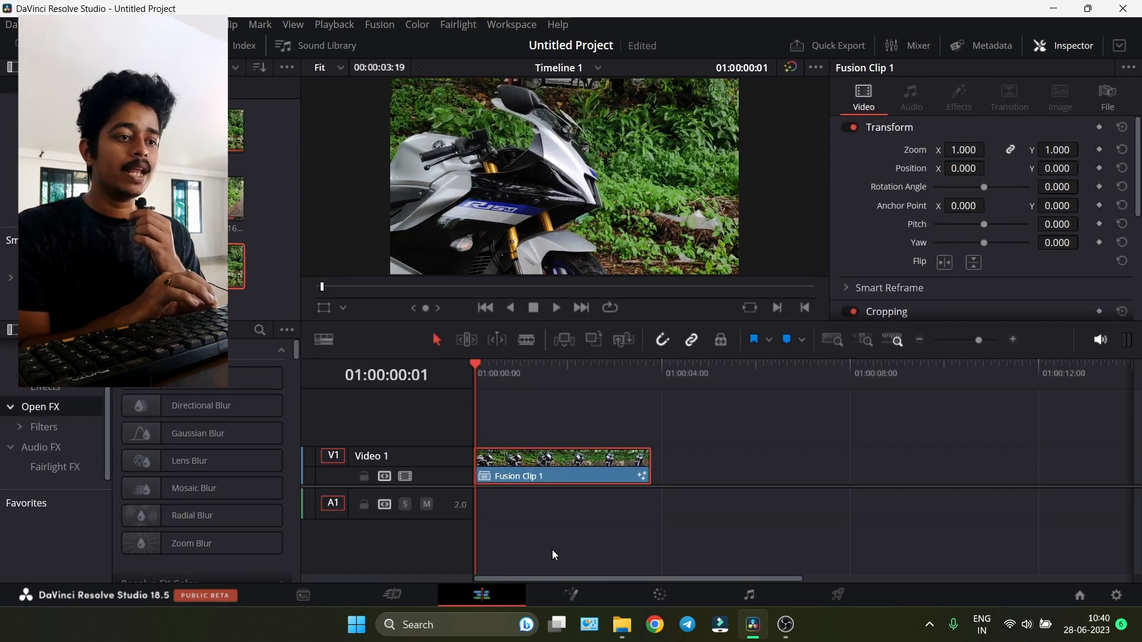
{"action": "key", "text": "space"}
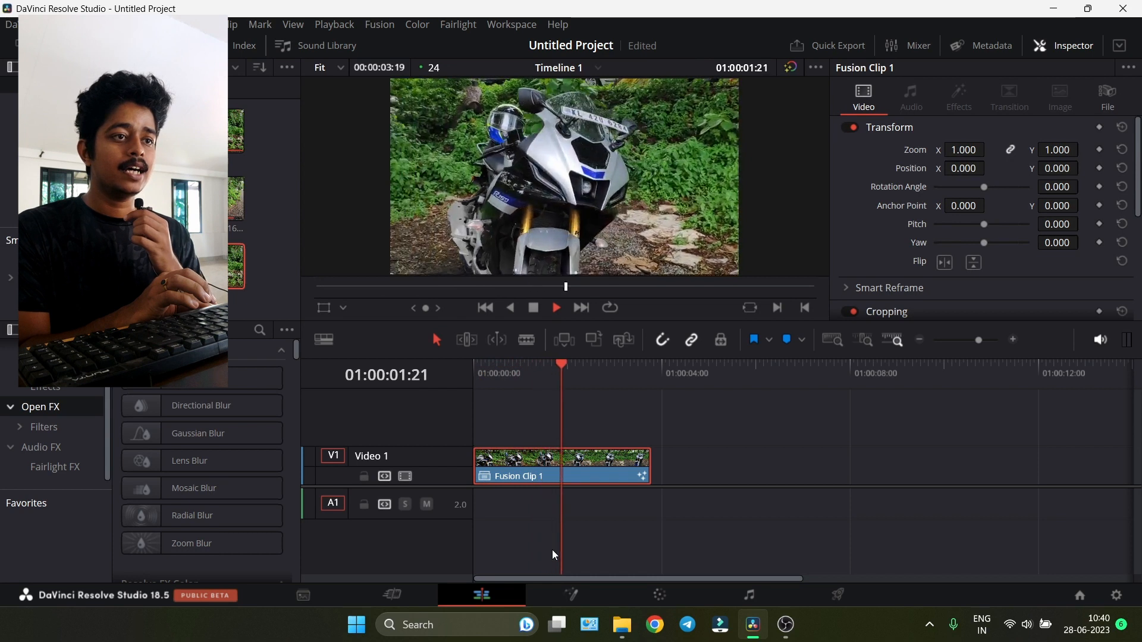
{"action": "key", "text": "space"}
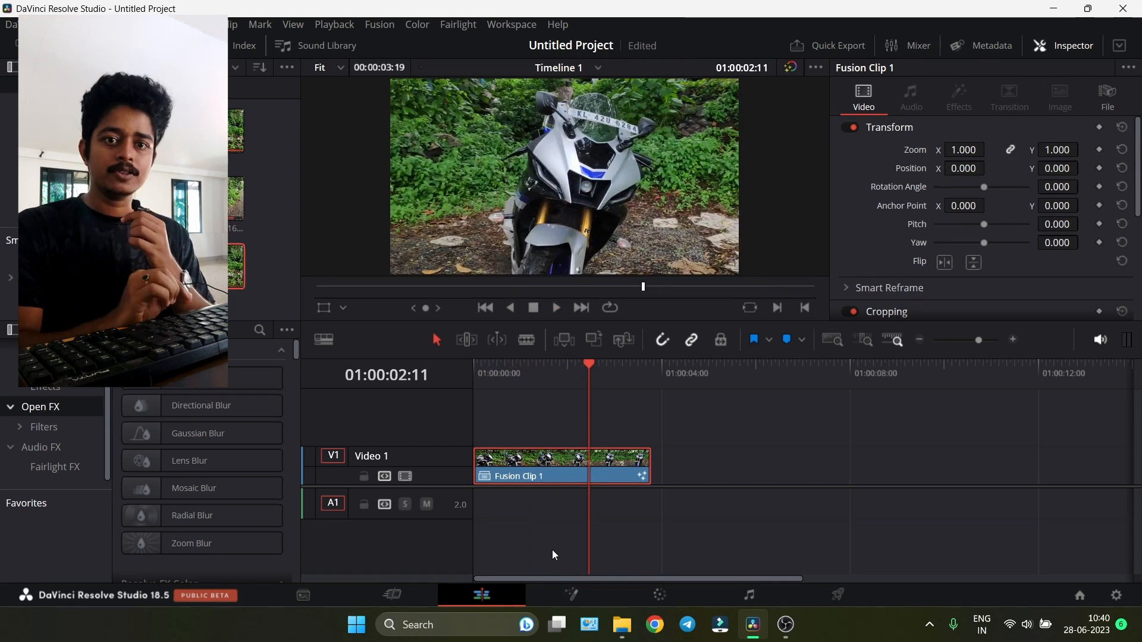
{"action": "left_click_drag", "start_coordinate": [506, 374], "coordinate": [462, 376]}
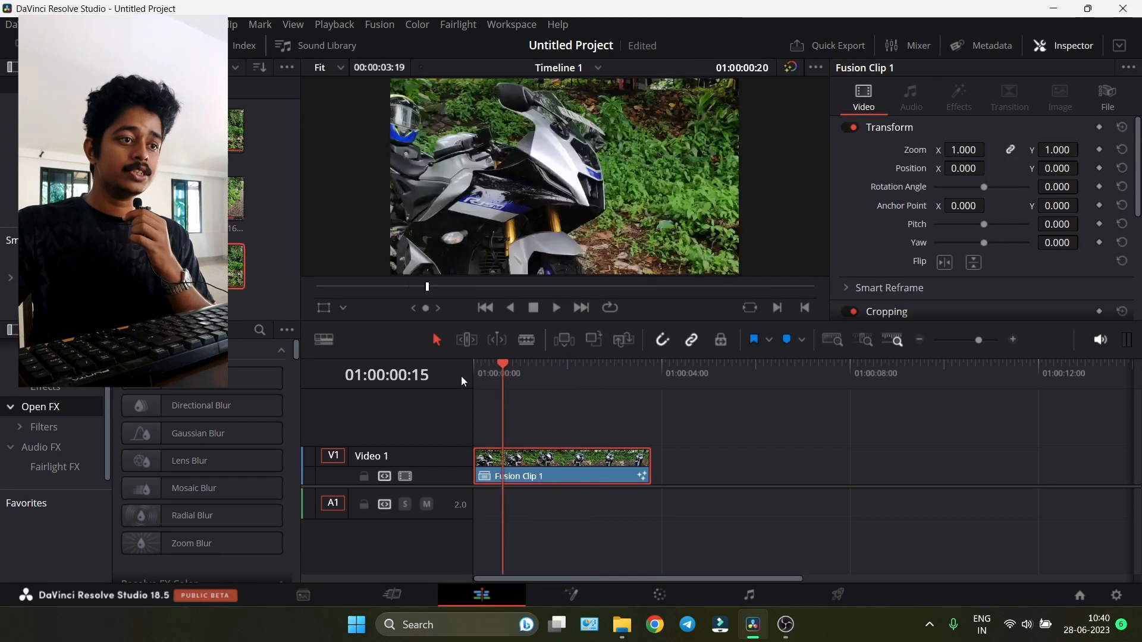
{"action": "key", "text": "space"}
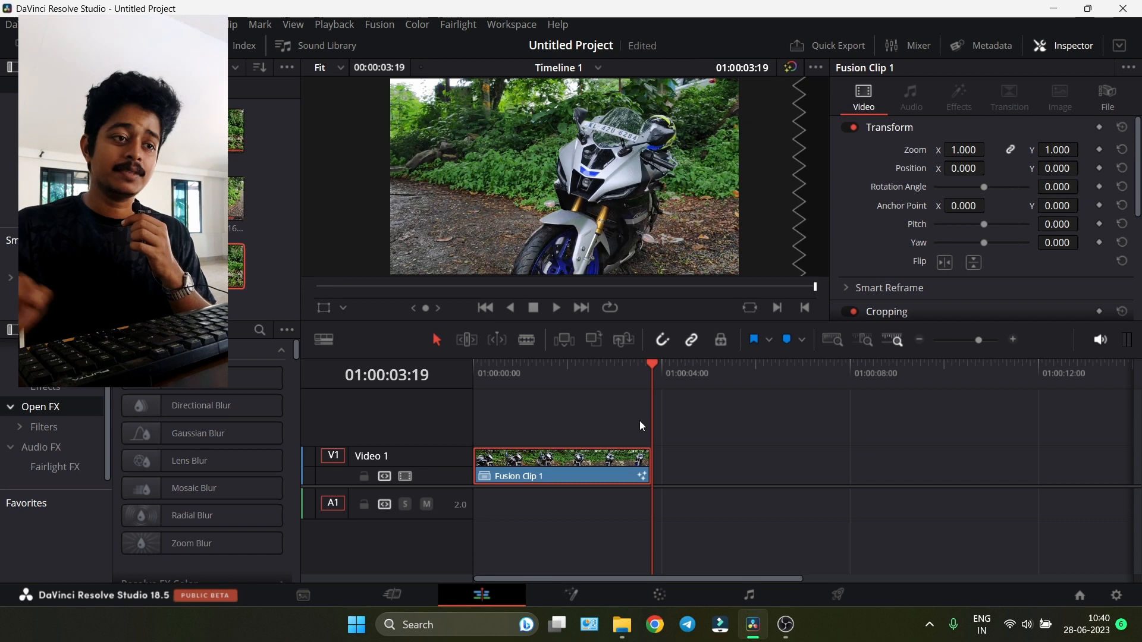
- Select the Fusion clip on the timeline and show its retime controls and retime curve
{"action": "left_click", "coordinate": [704, 464]}
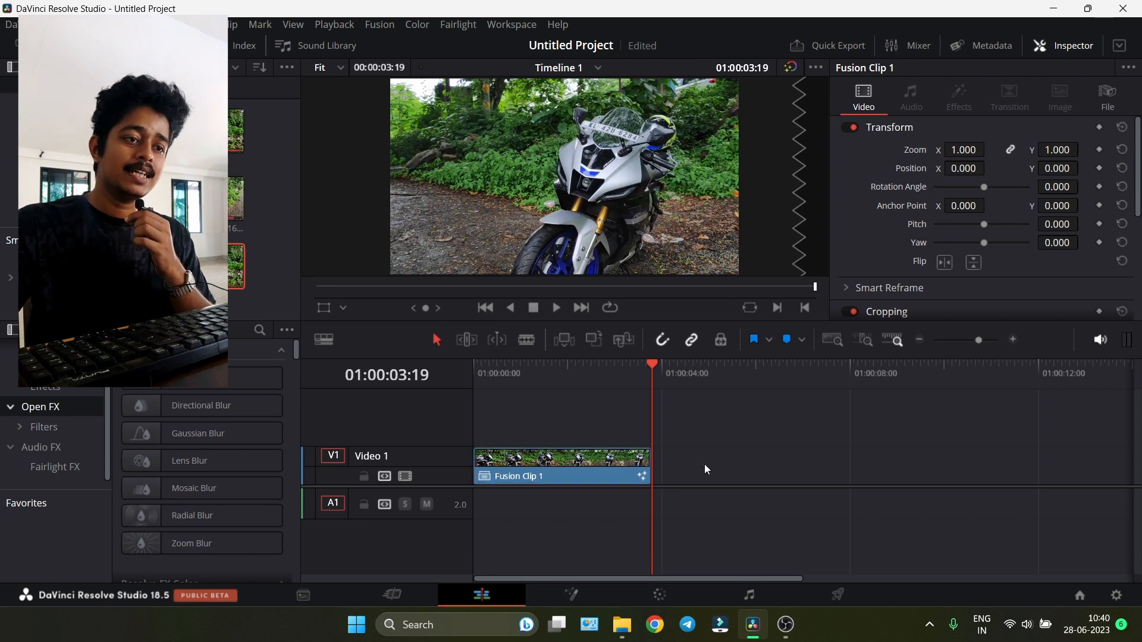
{"action": "left_click", "coordinate": [588, 471]}
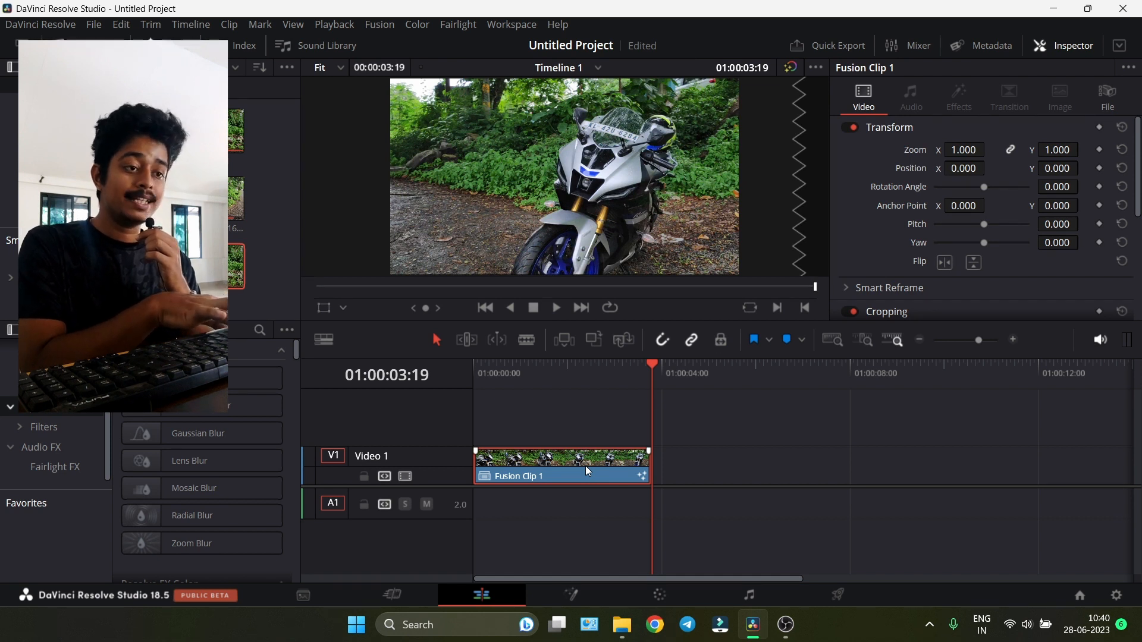
{"action": "key", "text": "ctrl+r"}
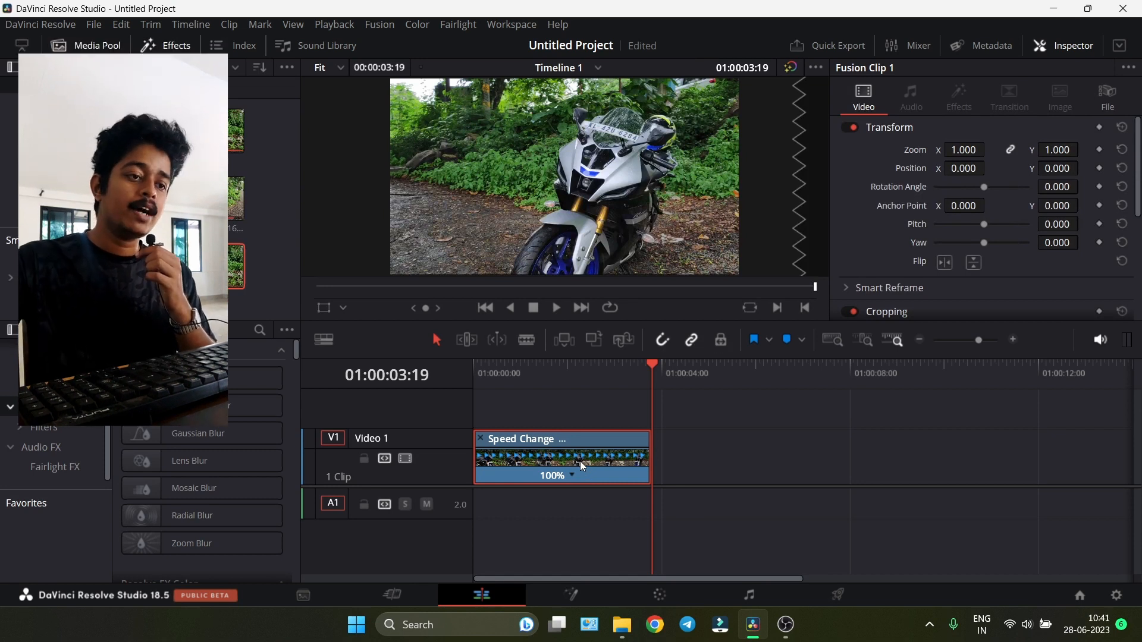
{"action": "right_click", "coordinate": [574, 464]}
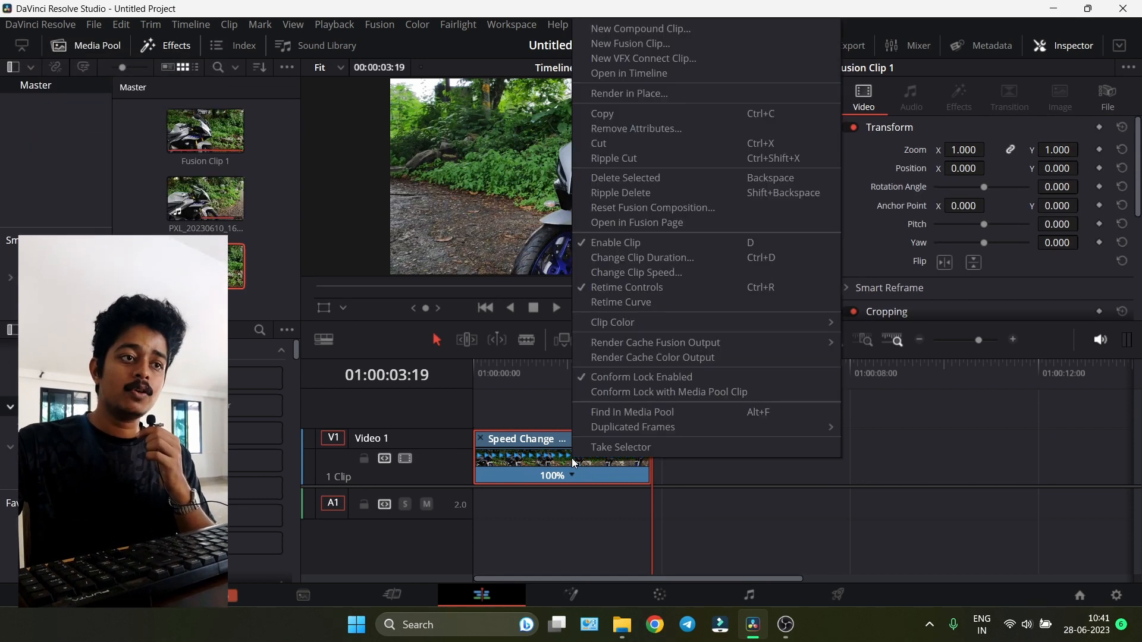
{"action": "left_click", "coordinate": [618, 301]}
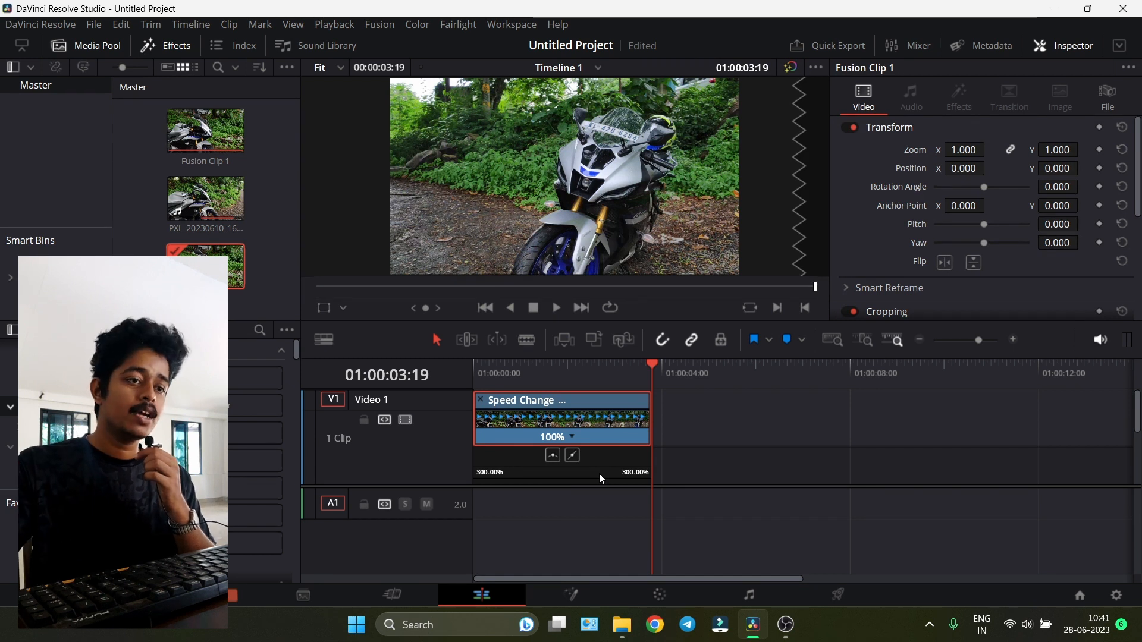
- Add speed points to the clip at 01:00:01:16 and 01:00:02:16
{"action": "left_click", "coordinate": [988, 345]}
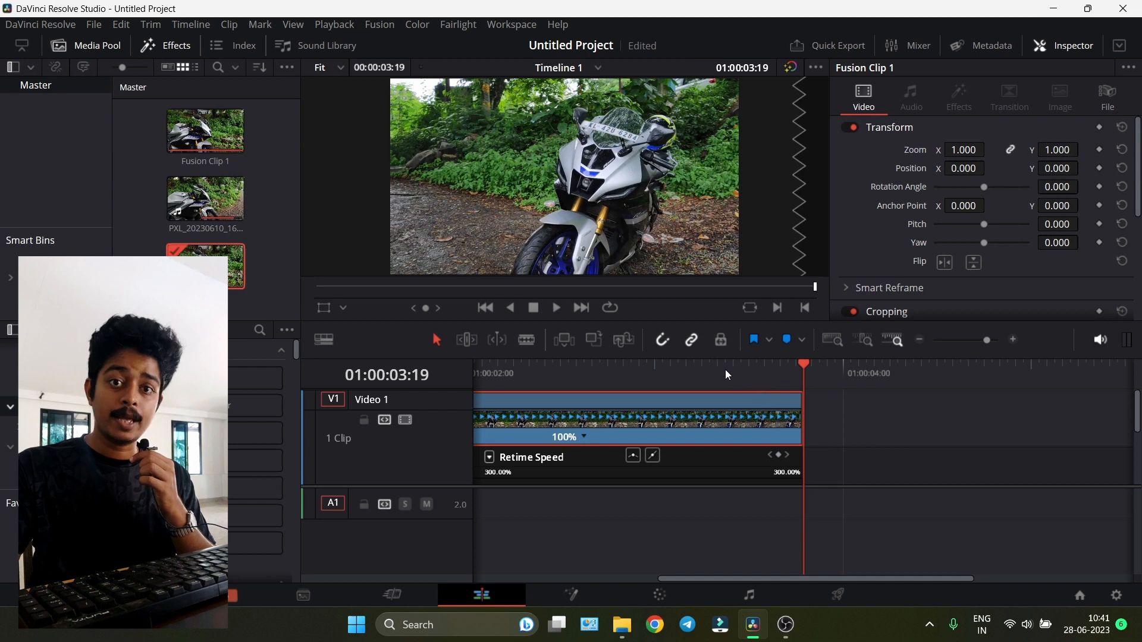
{"action": "left_click_drag", "start_coordinate": [725, 369], "coordinate": [786, 386]}
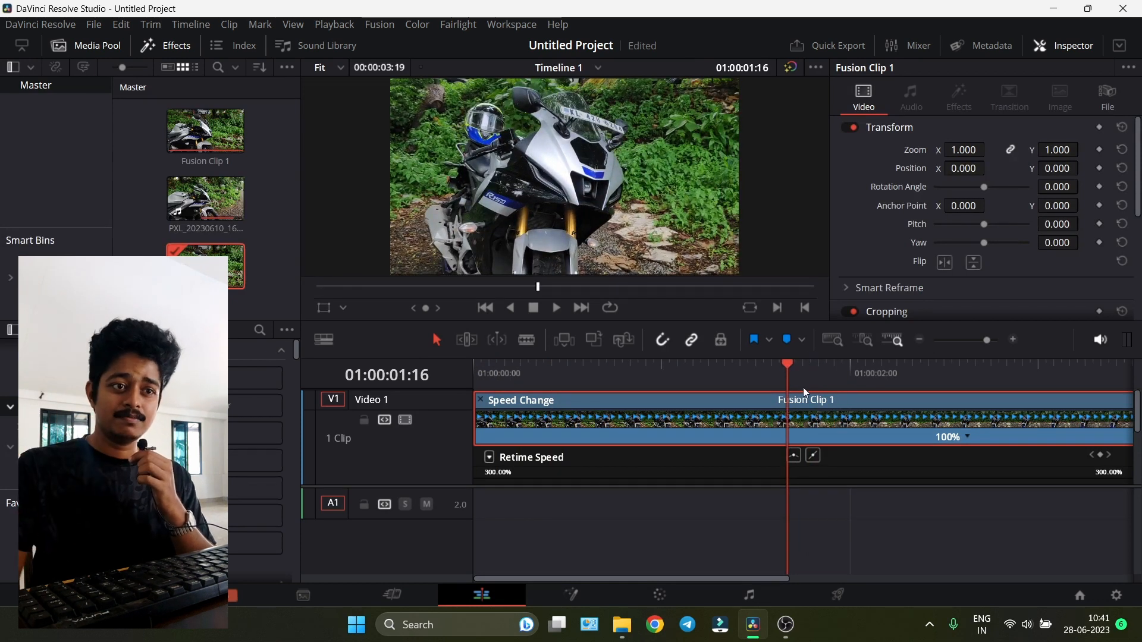
{"action": "left_click", "coordinate": [967, 438]}
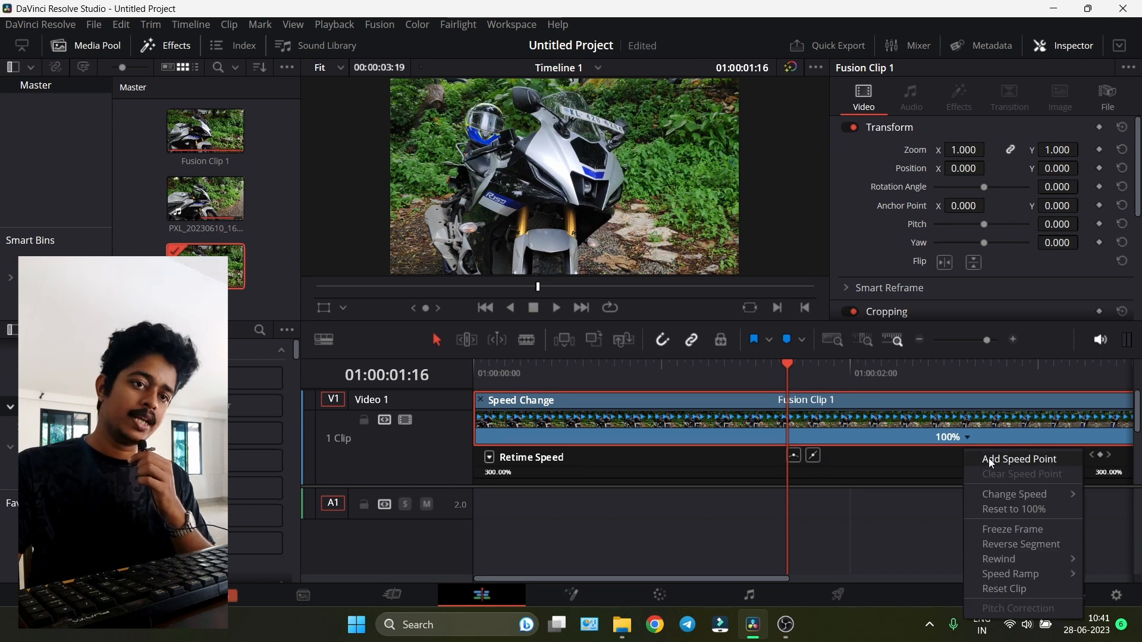
{"action": "left_click", "coordinate": [990, 461]}
{"action": "left_click_drag", "start_coordinate": [787, 373], "coordinate": [973, 394]}
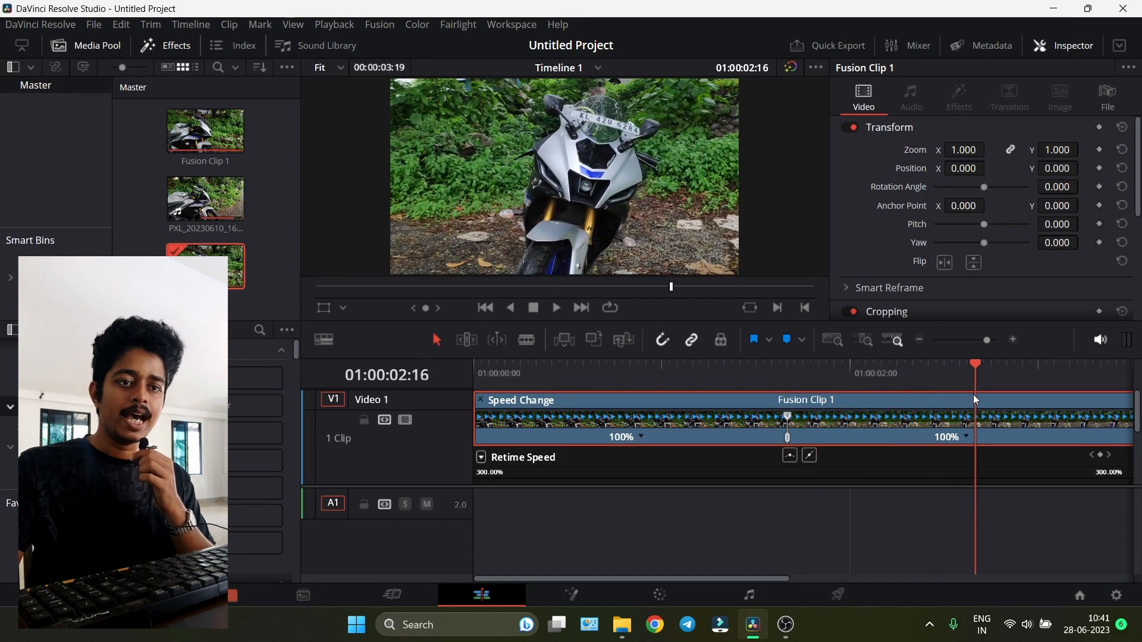
{"action": "left_click", "coordinate": [966, 438]}
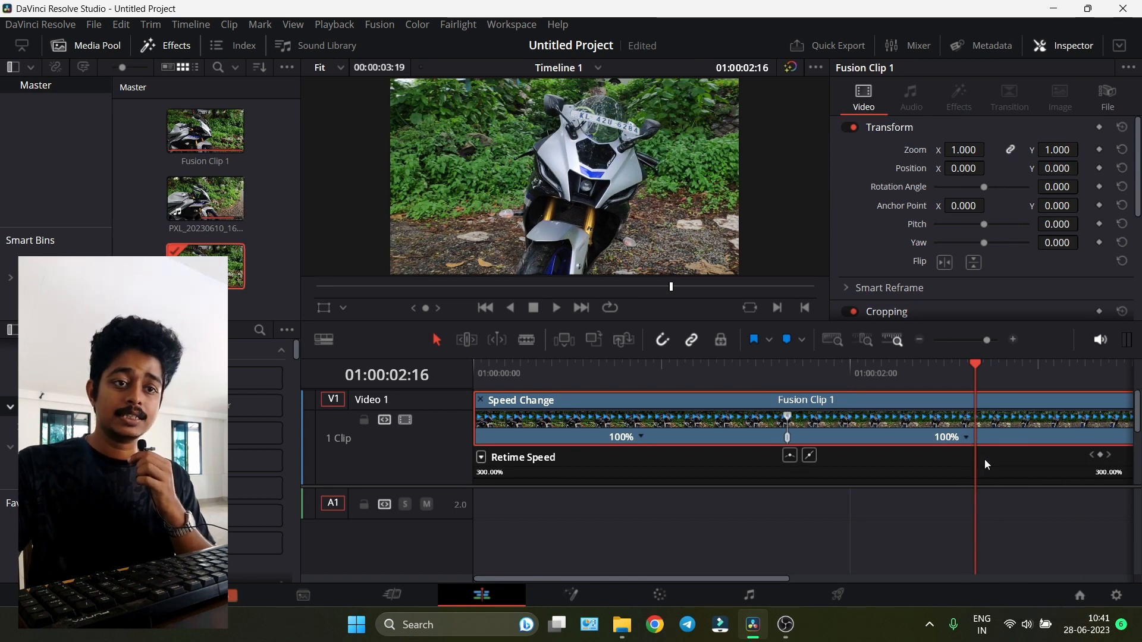
{"action": "left_click", "coordinate": [983, 459]}
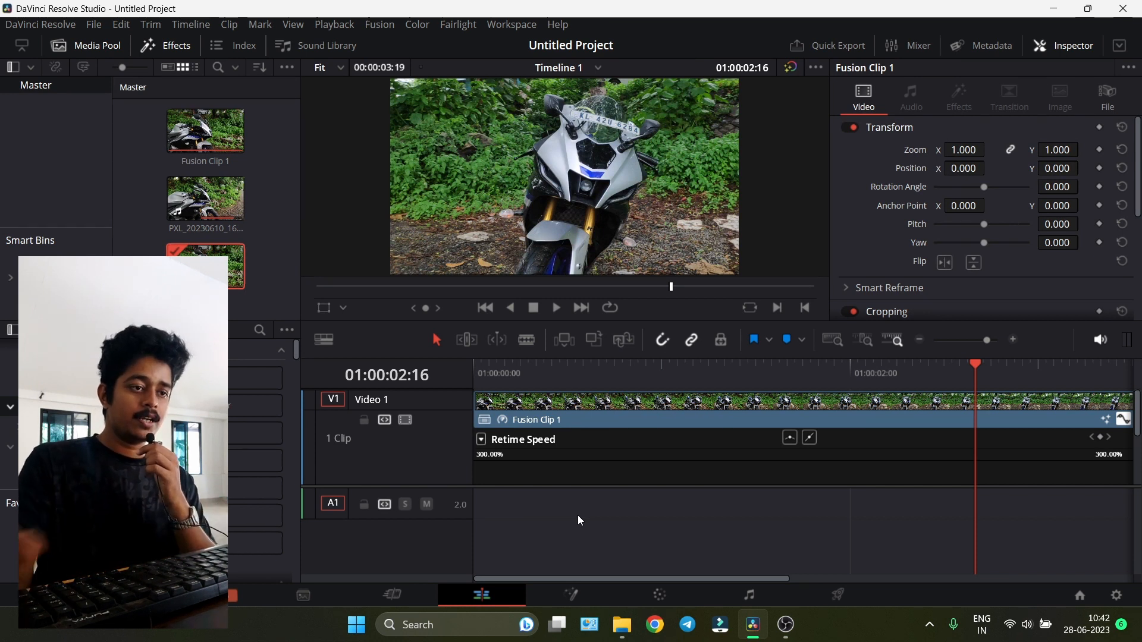
- Inspect the retime curve, speed up the first segment to 571% and play the clip from its start
{"action": "left_click", "coordinate": [547, 404]}
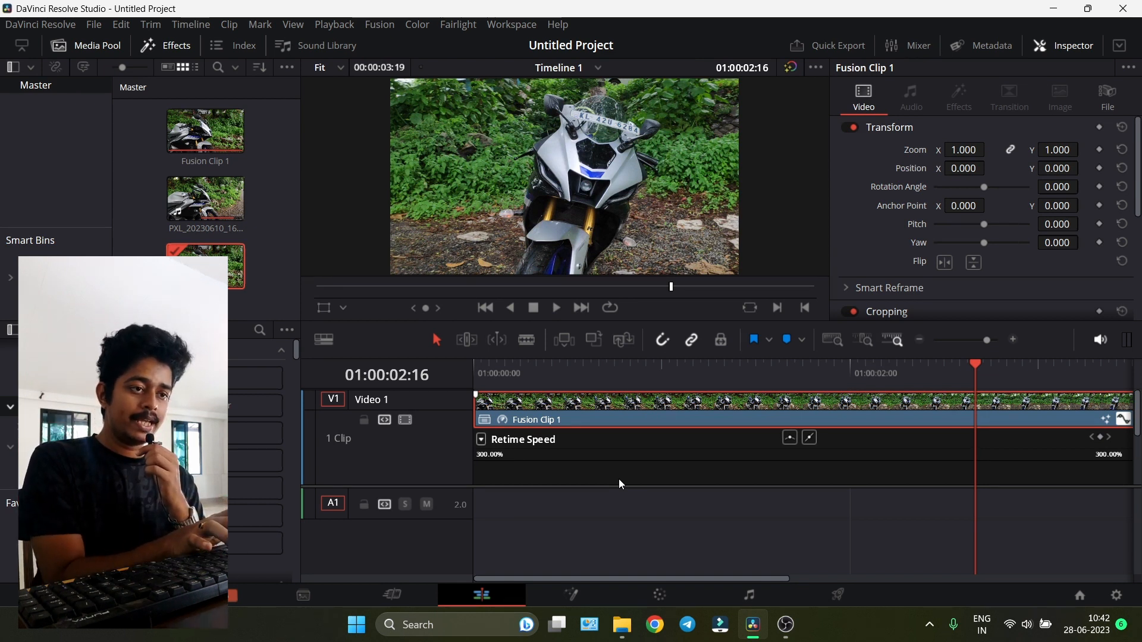
{"action": "scroll", "coordinate": [619, 480], "scroll_direction": "down", "scroll_amount": 2}
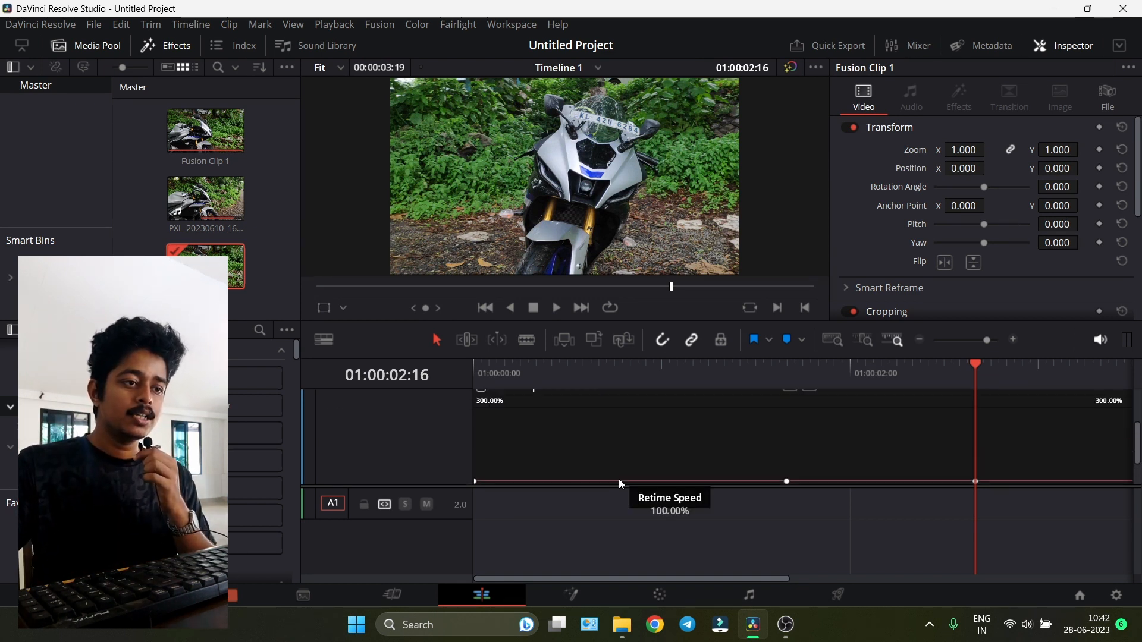
{"action": "scroll", "coordinate": [610, 473], "scroll_direction": "up", "scroll_amount": 3}
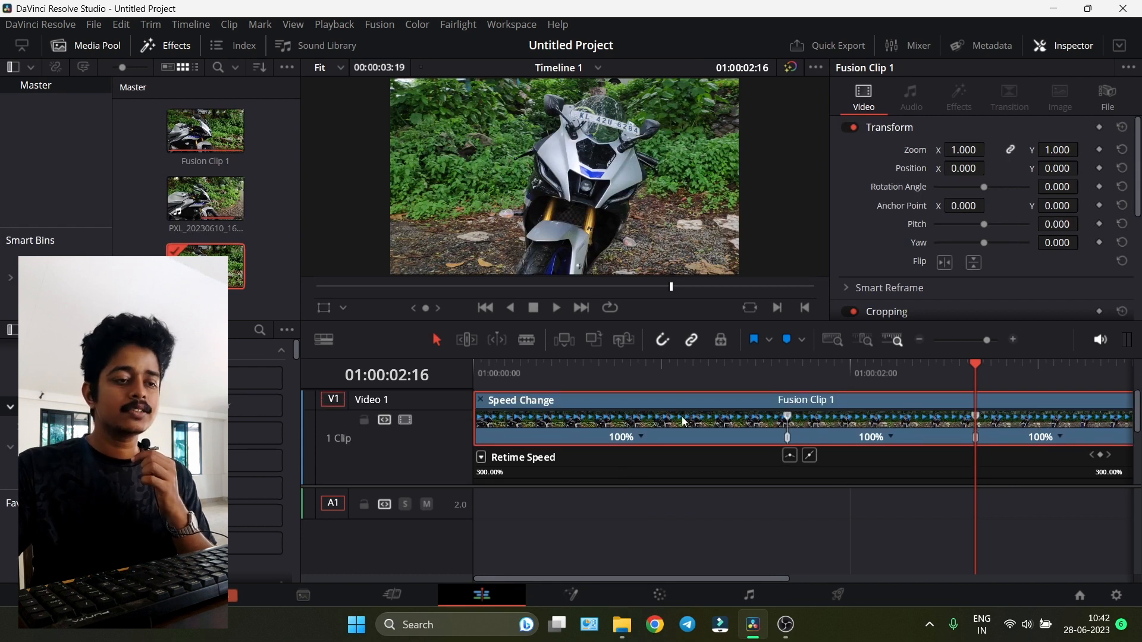
{"action": "left_click_drag", "start_coordinate": [478, 410], "coordinate": [729, 424]}
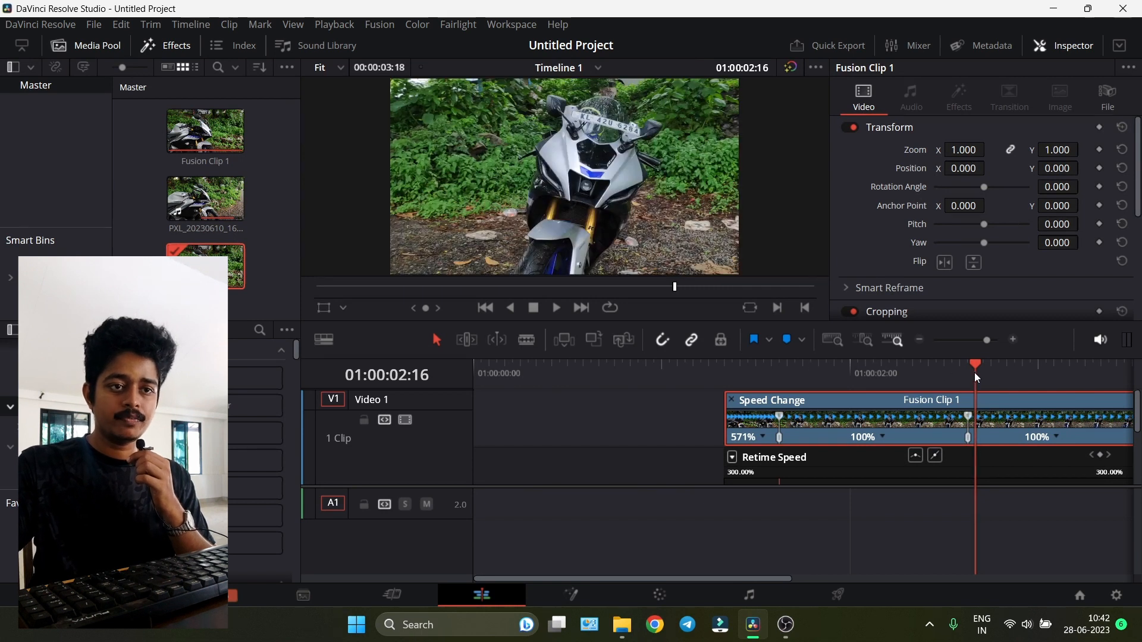
{"action": "left_click_drag", "start_coordinate": [974, 373], "coordinate": [527, 407]}
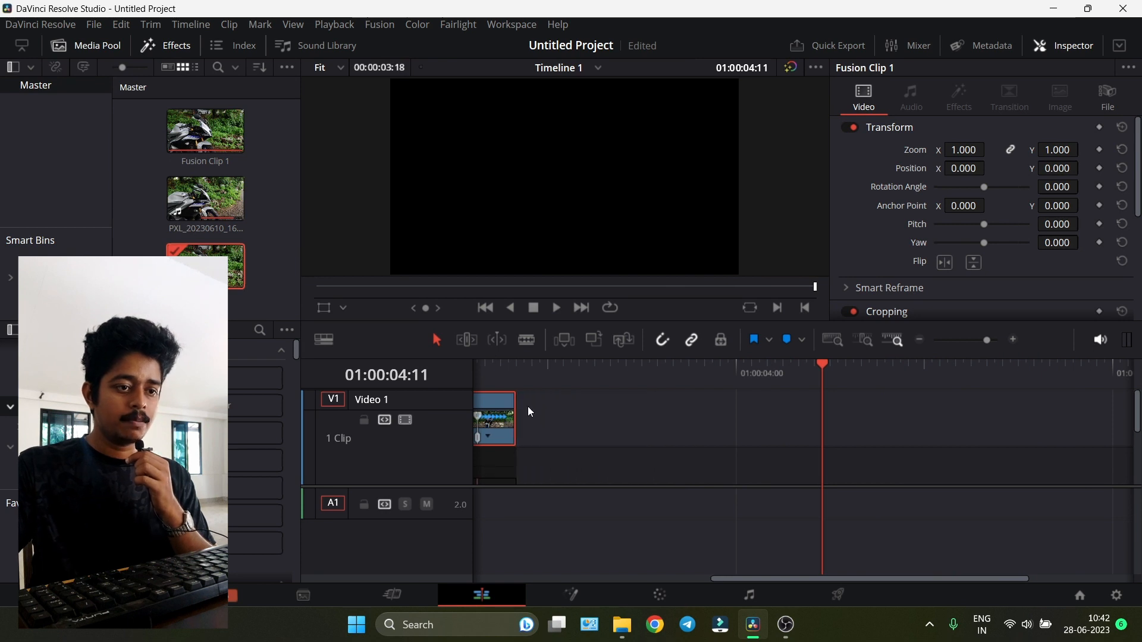
{"action": "left_click_drag", "start_coordinate": [699, 580], "coordinate": [629, 580]}
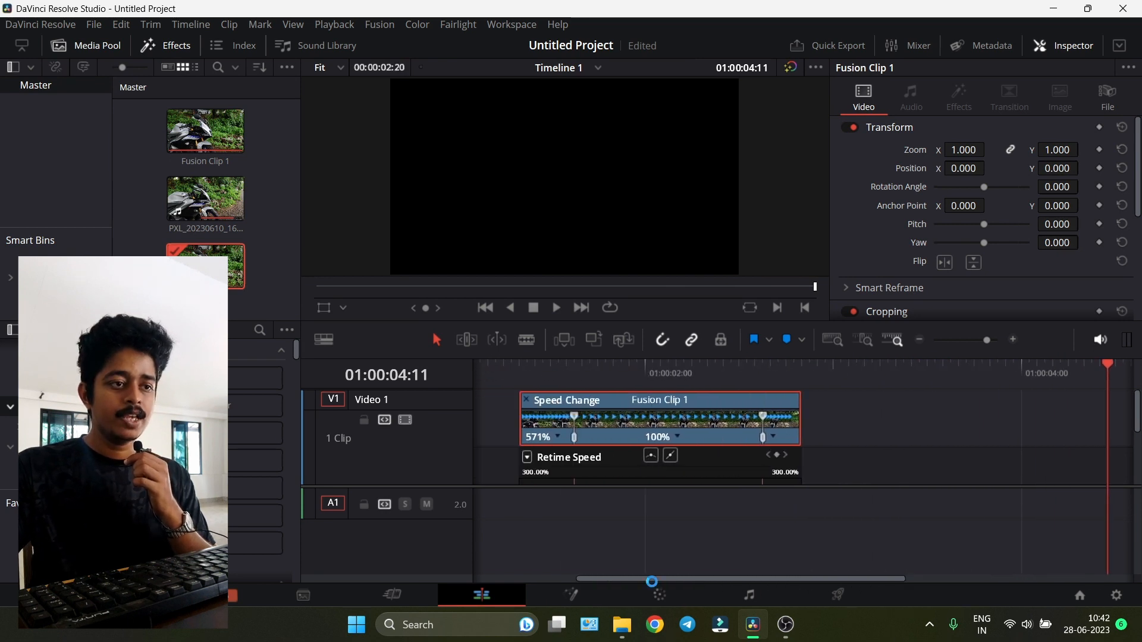
{"action": "left_click", "coordinate": [519, 365]}
{"action": "key", "text": "space"}
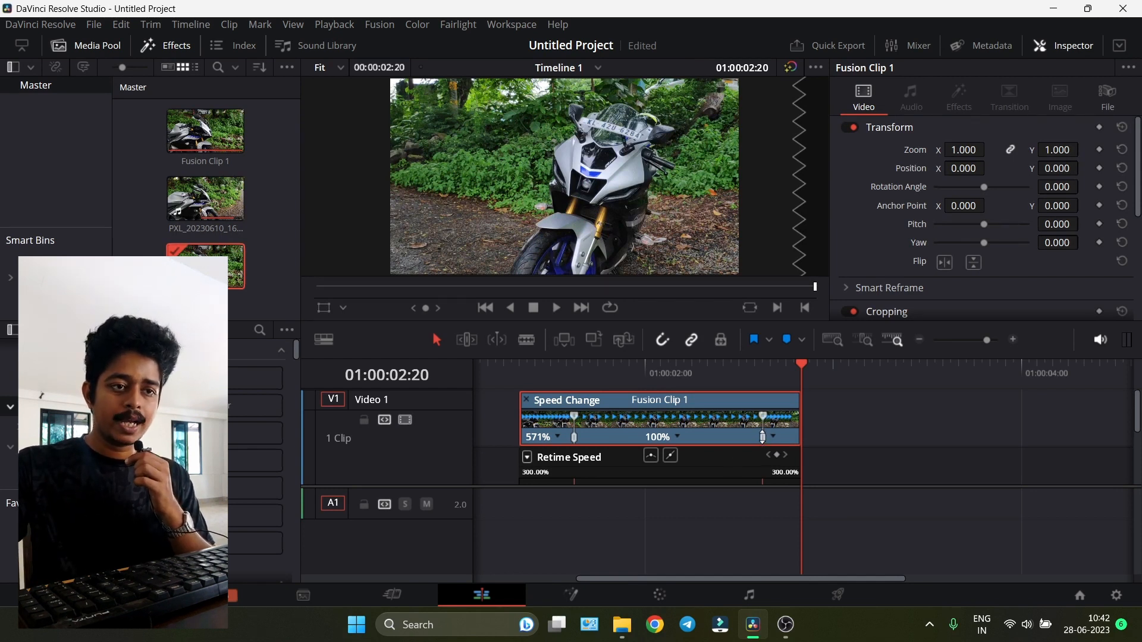
- Rework the retime segments so the clip runs at 100% then 300%, and play back the ramp from 01:00:01:08
{"action": "left_click", "coordinate": [882, 419]}
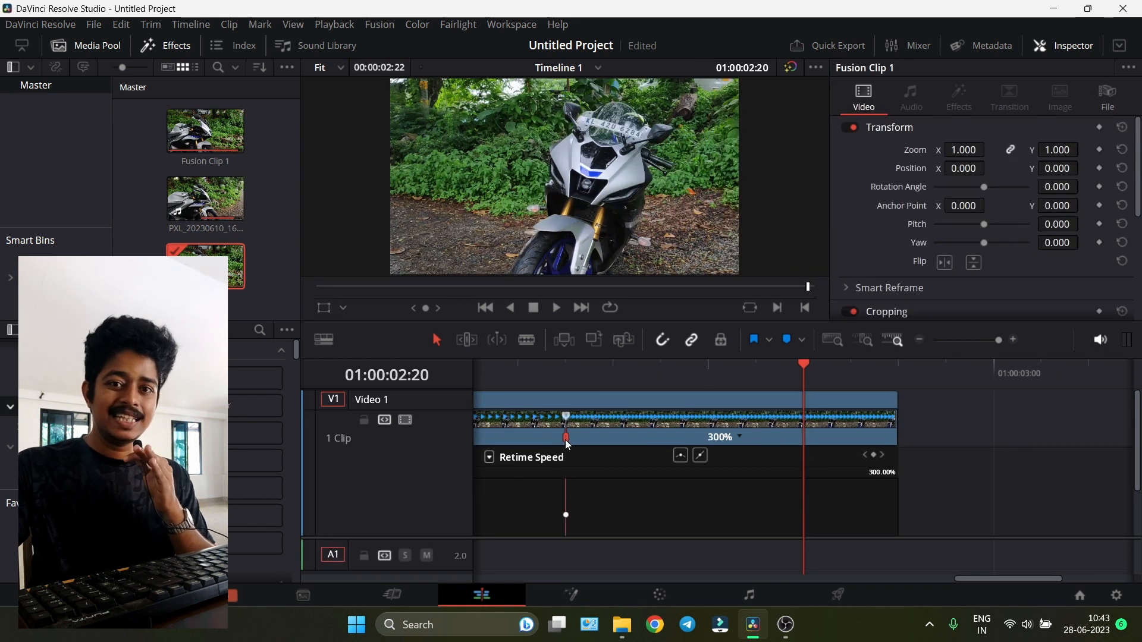
{"action": "left_click_drag", "start_coordinate": [554, 441], "coordinate": [488, 445]}
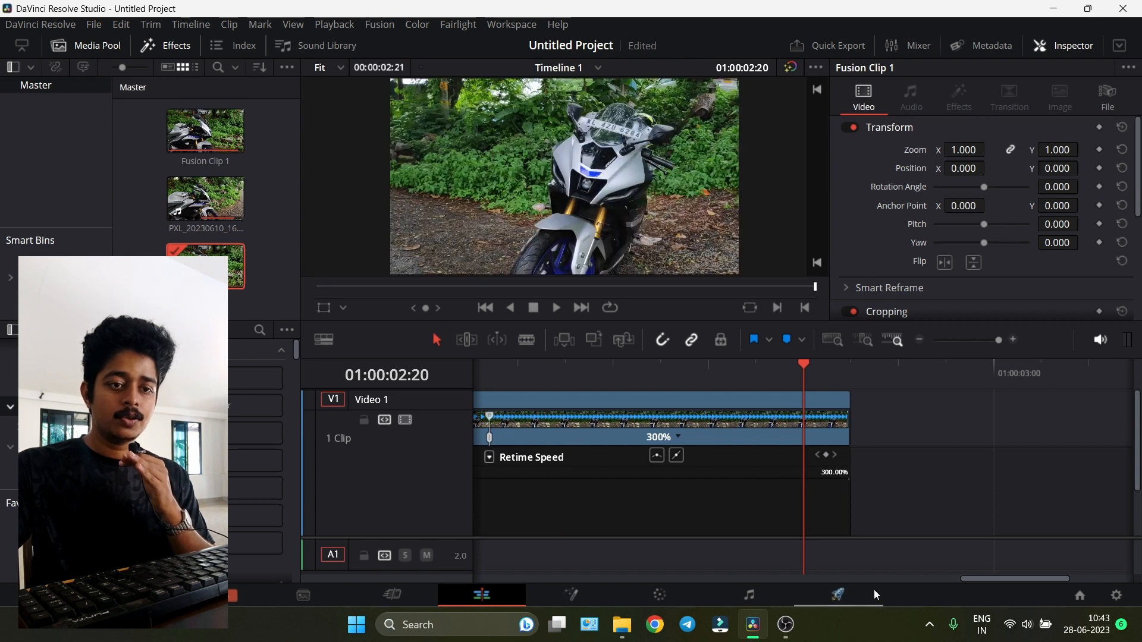
{"action": "left_click_drag", "start_coordinate": [1032, 577], "coordinate": [948, 587]}
{"action": "left_click", "coordinate": [984, 340]}
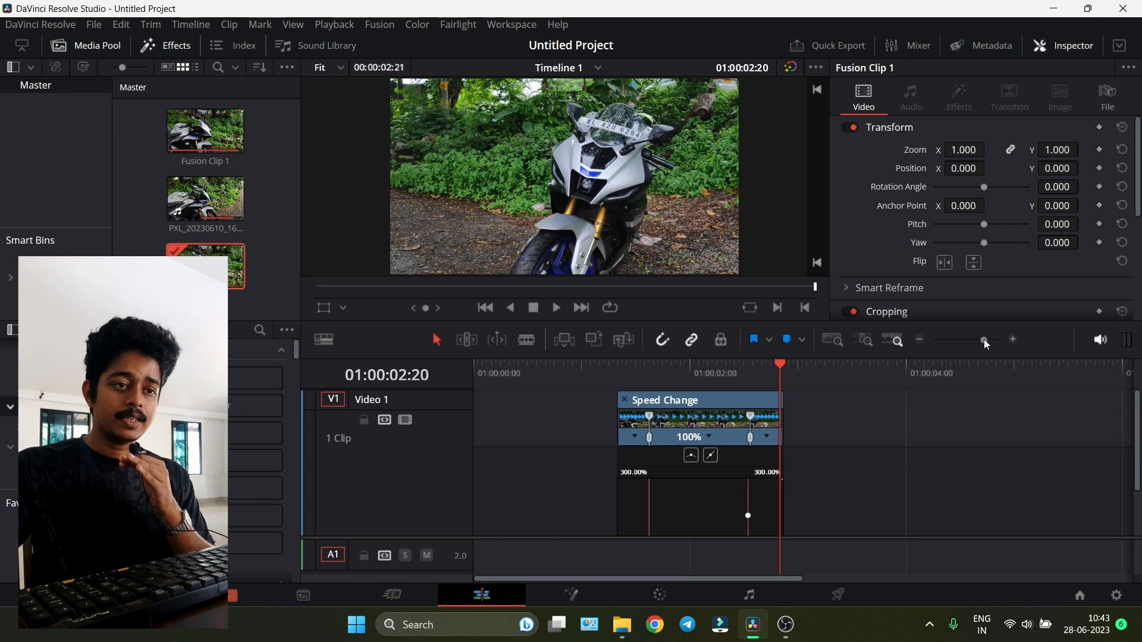
{"action": "left_click_drag", "start_coordinate": [749, 438], "coordinate": [698, 438]}
{"action": "left_click", "coordinate": [612, 367]}
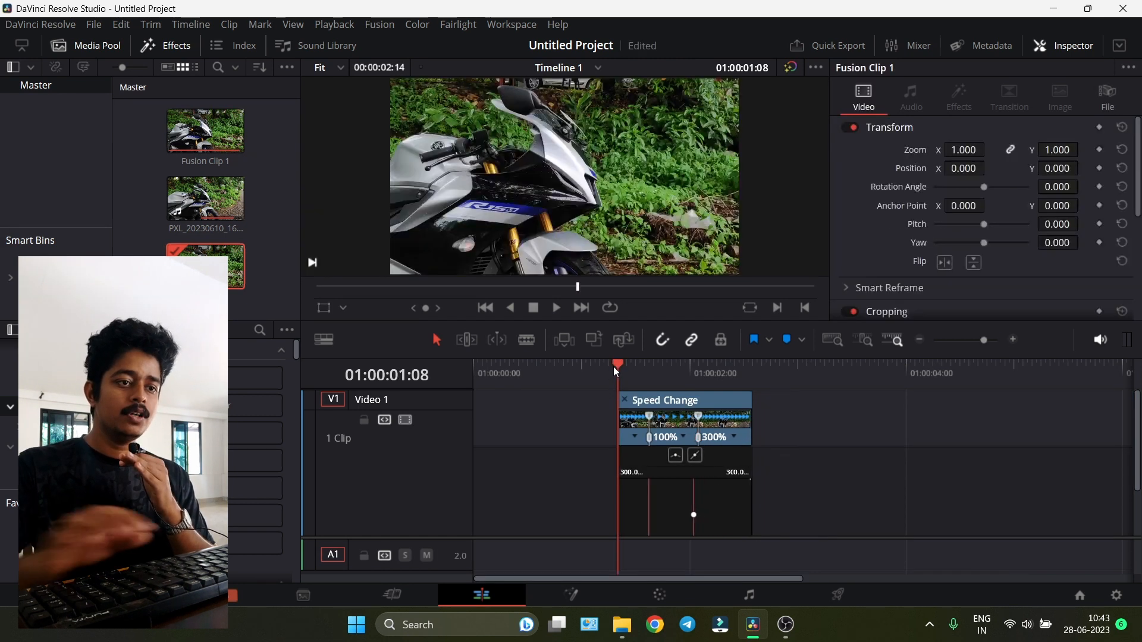
{"action": "key", "text": "space"}
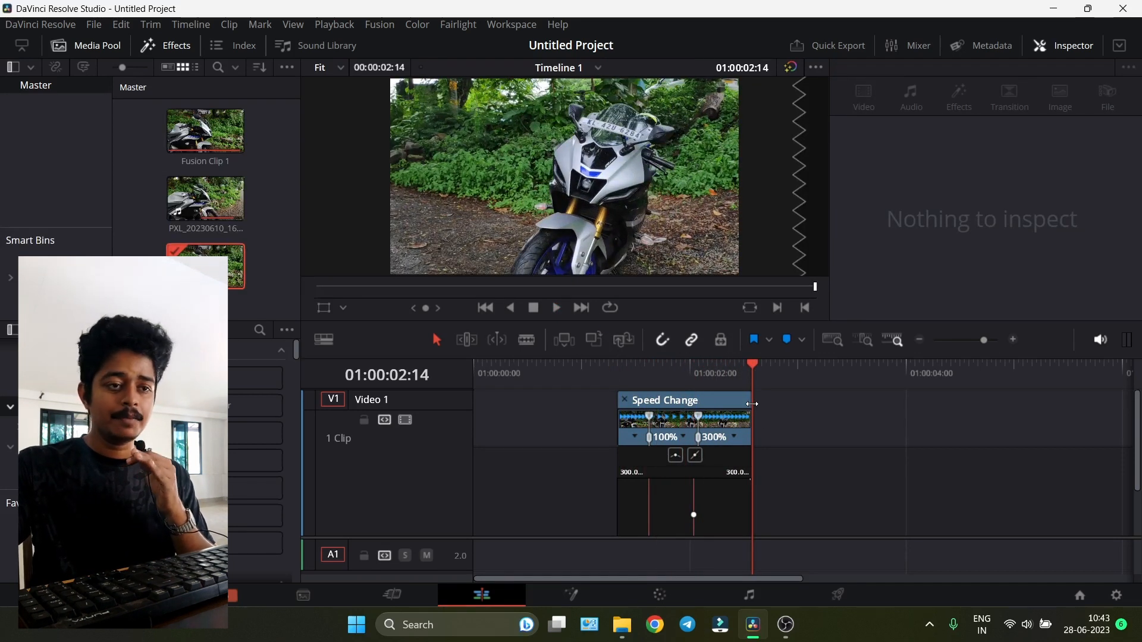
- Trim the clip's end a little shorter and return the playhead to 01:00:01:08
{"action": "left_click_drag", "start_coordinate": [751, 404], "coordinate": [729, 409]}
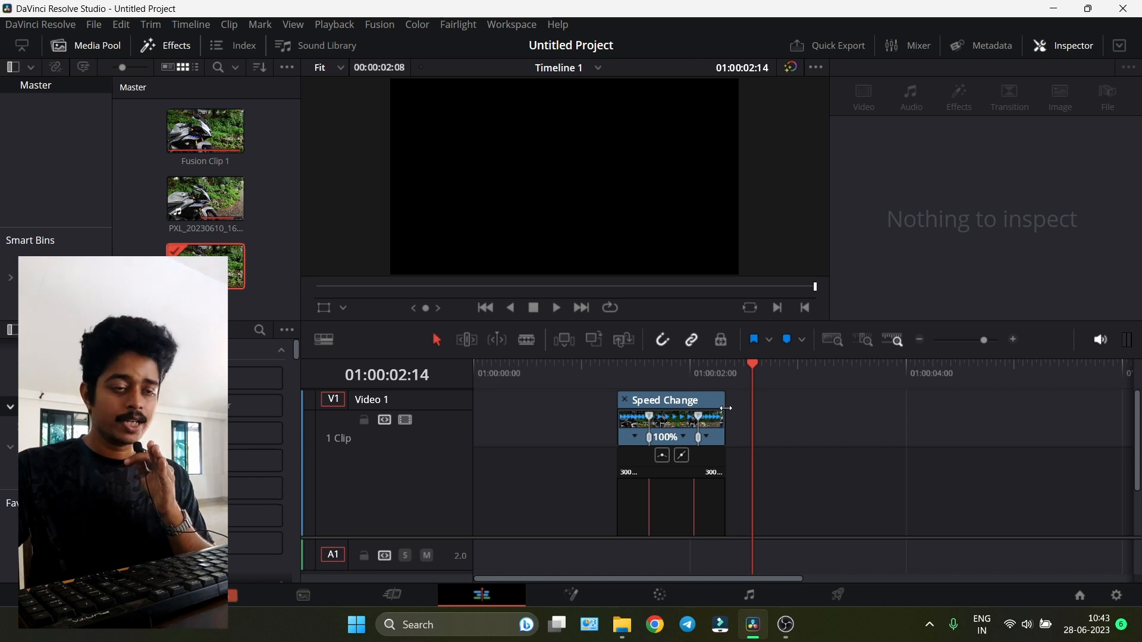
{"action": "left_click", "coordinate": [619, 370]}
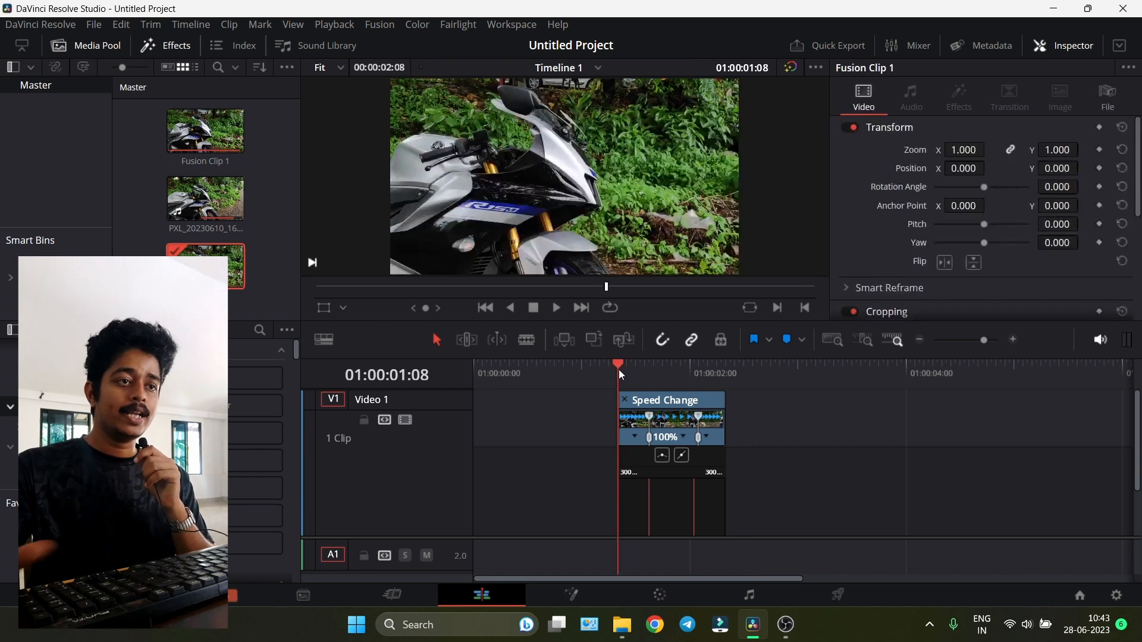
- Play back the ramp, then open the Retime Speed curve under the clip and zoom into it
{"action": "key", "text": "space"}
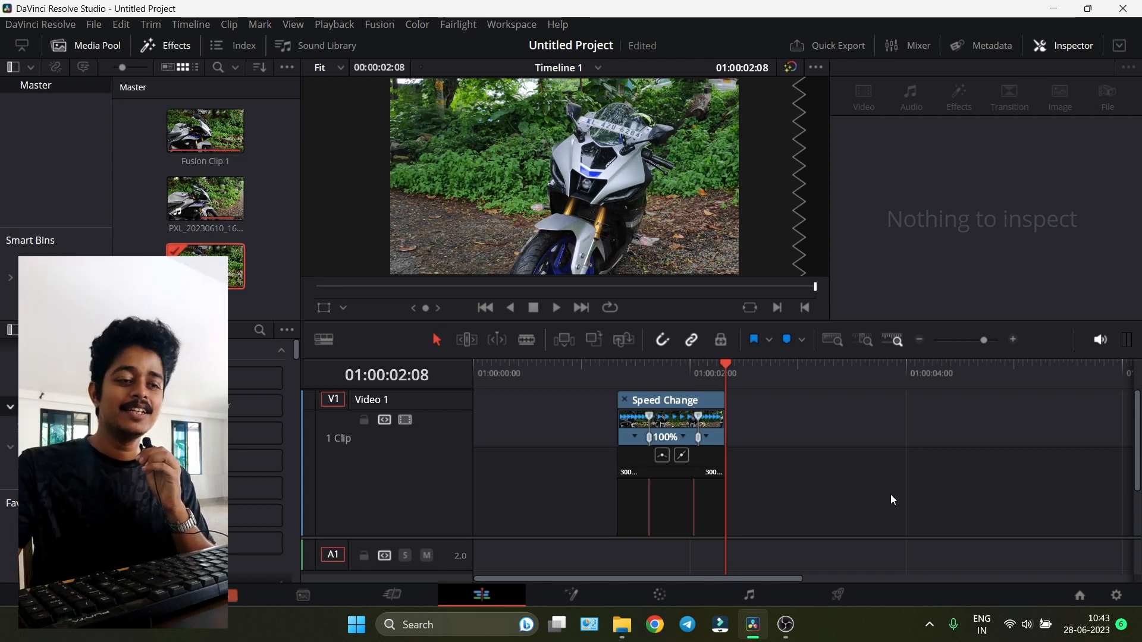
{"action": "scroll", "coordinate": [711, 515], "scroll_direction": "down", "scroll_amount": 4}
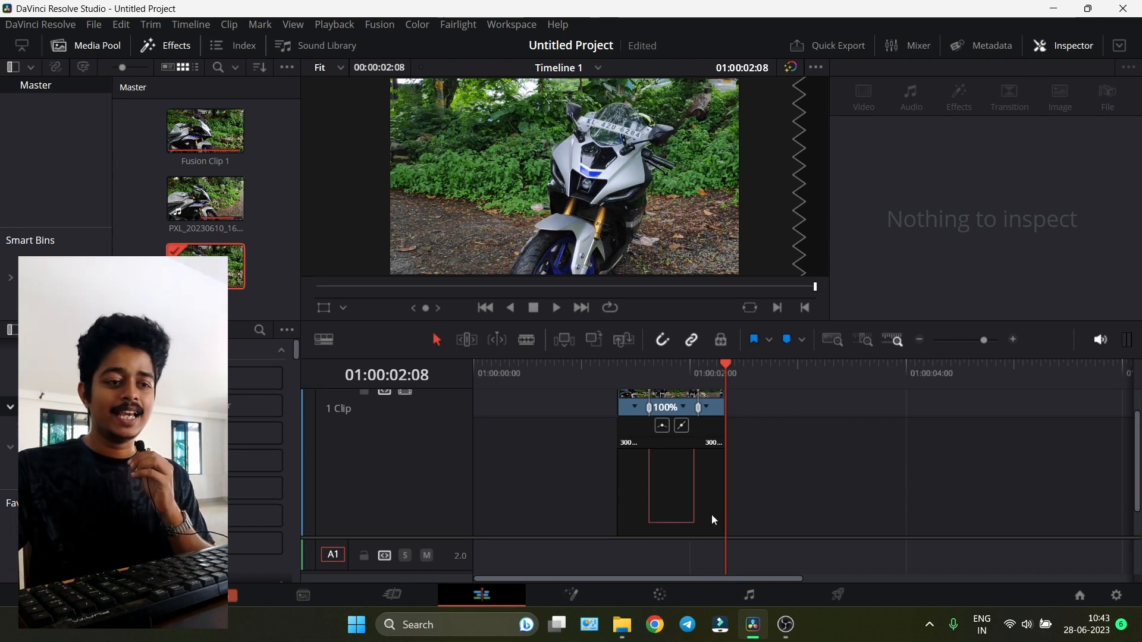
{"action": "left_click", "coordinate": [674, 473]}
{"action": "left_click_drag", "start_coordinate": [982, 342], "coordinate": [992, 343]}
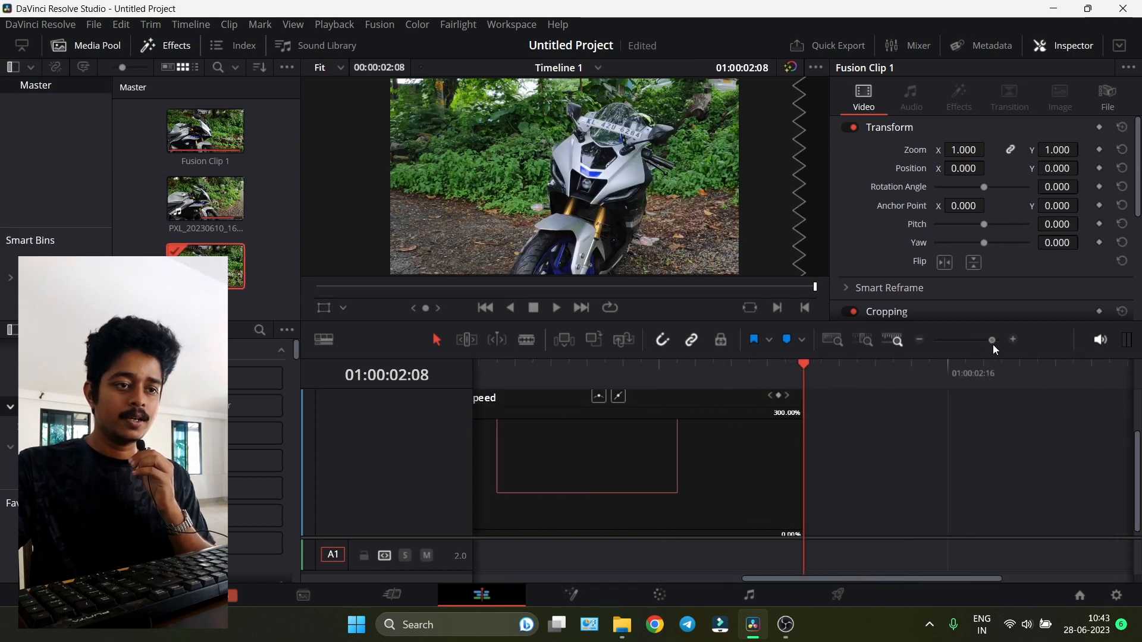
{"action": "left_click_drag", "start_coordinate": [830, 579], "coordinate": [711, 576]}
{"action": "scroll", "coordinate": [789, 485], "scroll_direction": "up", "scroll_amount": 1}
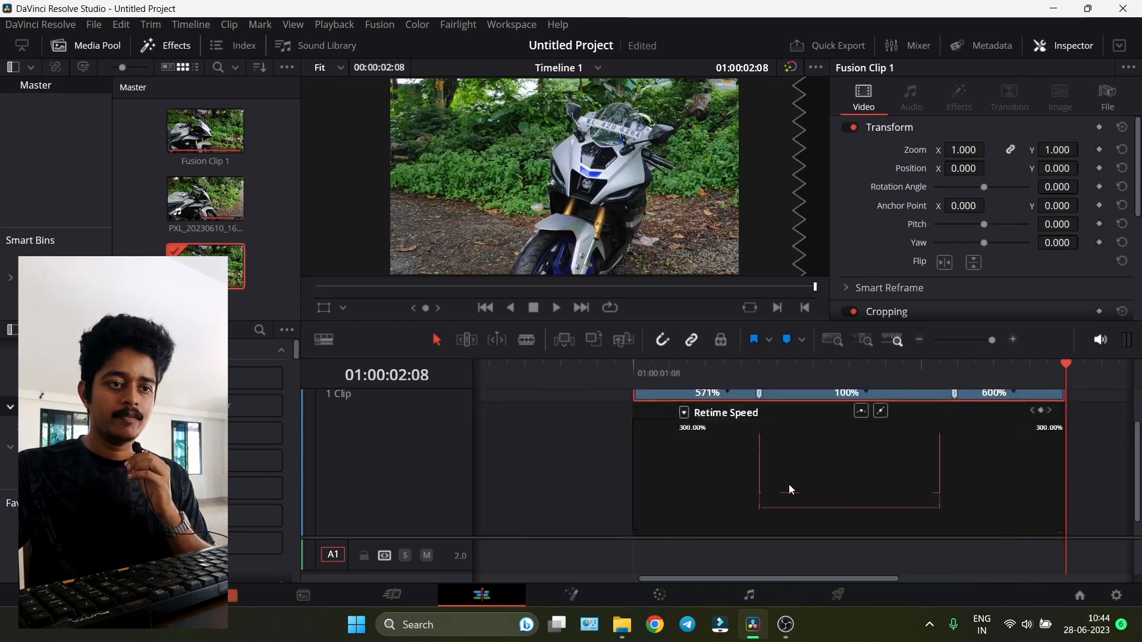
{"action": "scroll", "coordinate": [747, 475], "scroll_direction": "up", "scroll_amount": 2}
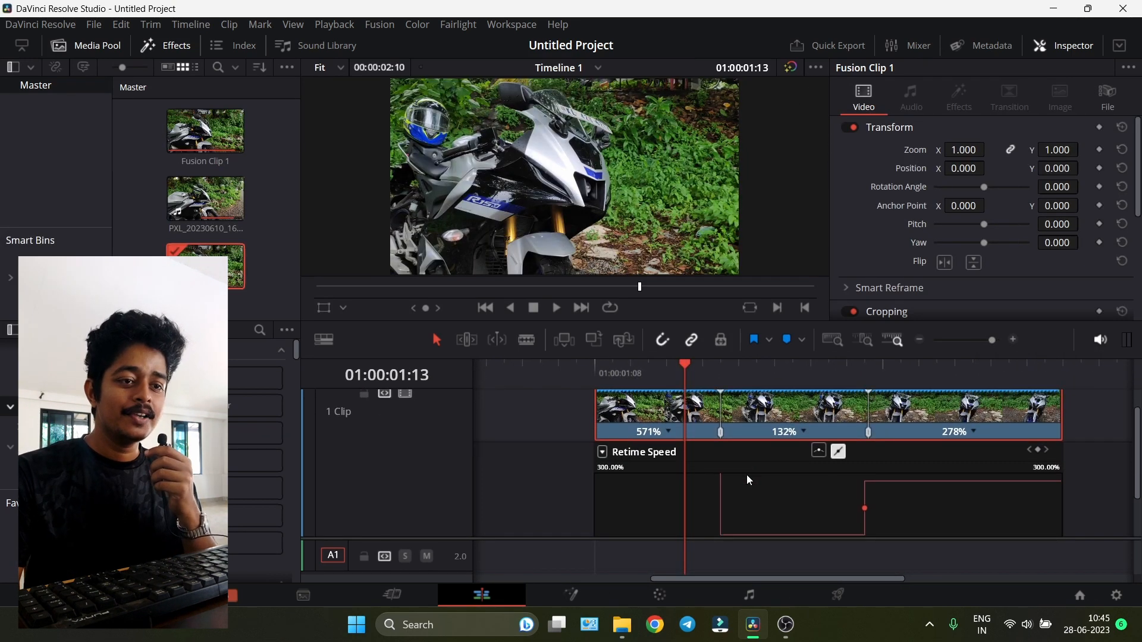
{"action": "scroll", "coordinate": [747, 475], "scroll_direction": "down", "scroll_amount": 1}
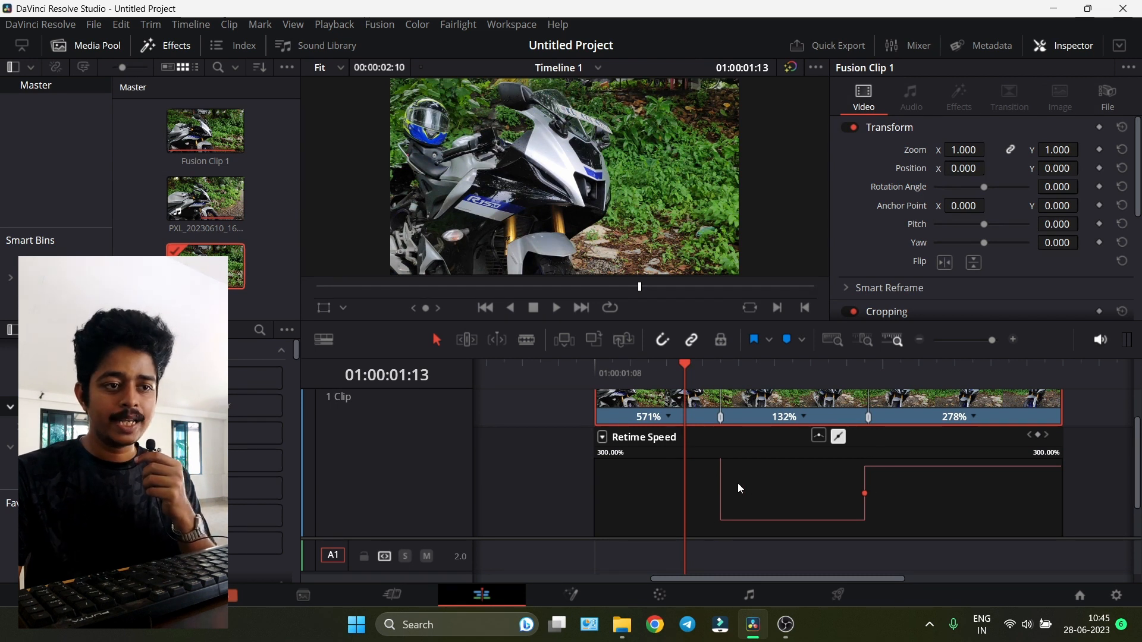
- Pull the middle retime segment down to 93% and smooth the first speed point into an eased curve
{"action": "left_click_drag", "start_coordinate": [723, 479], "coordinate": [722, 527]}
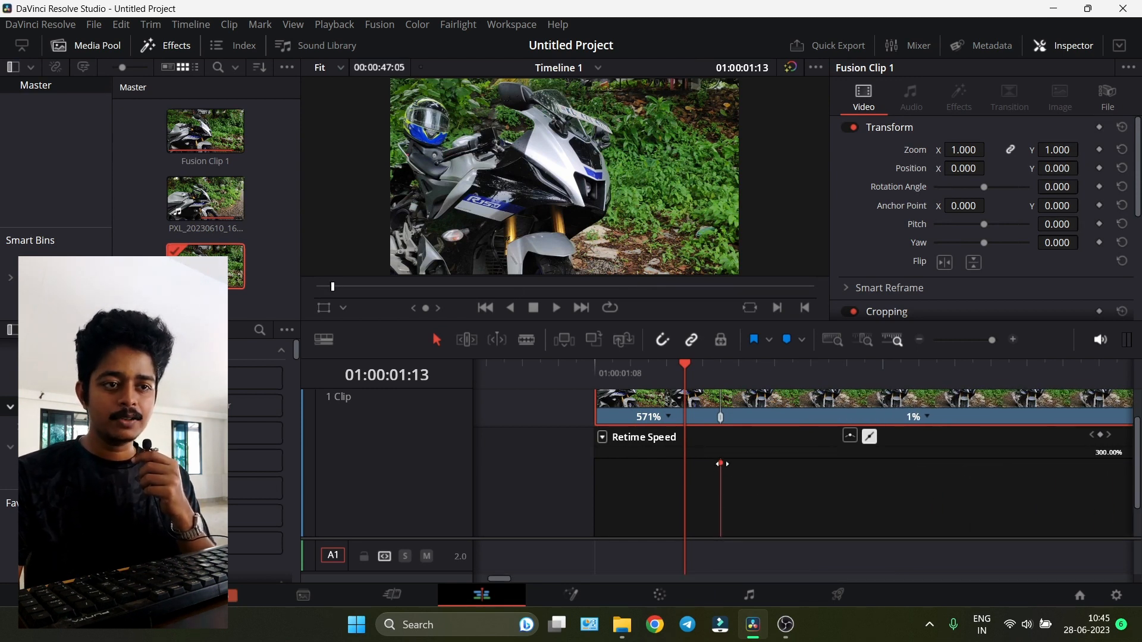
{"action": "left_click", "coordinate": [850, 437]}
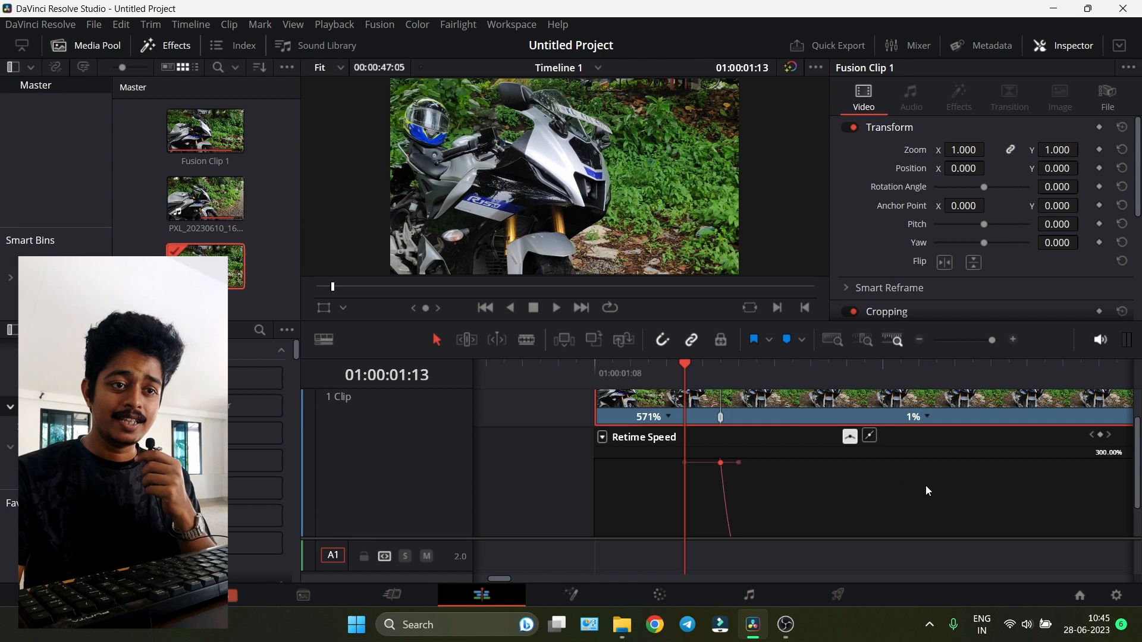
{"action": "left_click", "coordinate": [717, 503]}
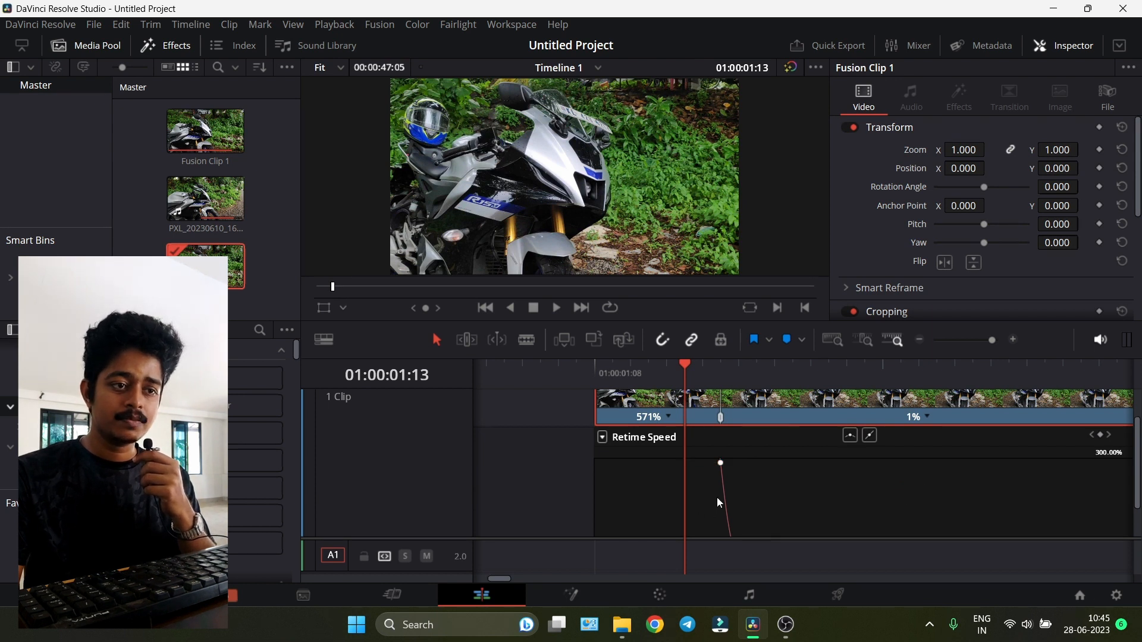
{"action": "left_click_drag", "start_coordinate": [732, 505], "coordinate": [706, 337]}
- Smooth the second speed point on the retime curve and play the ramp from 01:00:01:08
{"action": "left_click", "coordinate": [919, 501]}
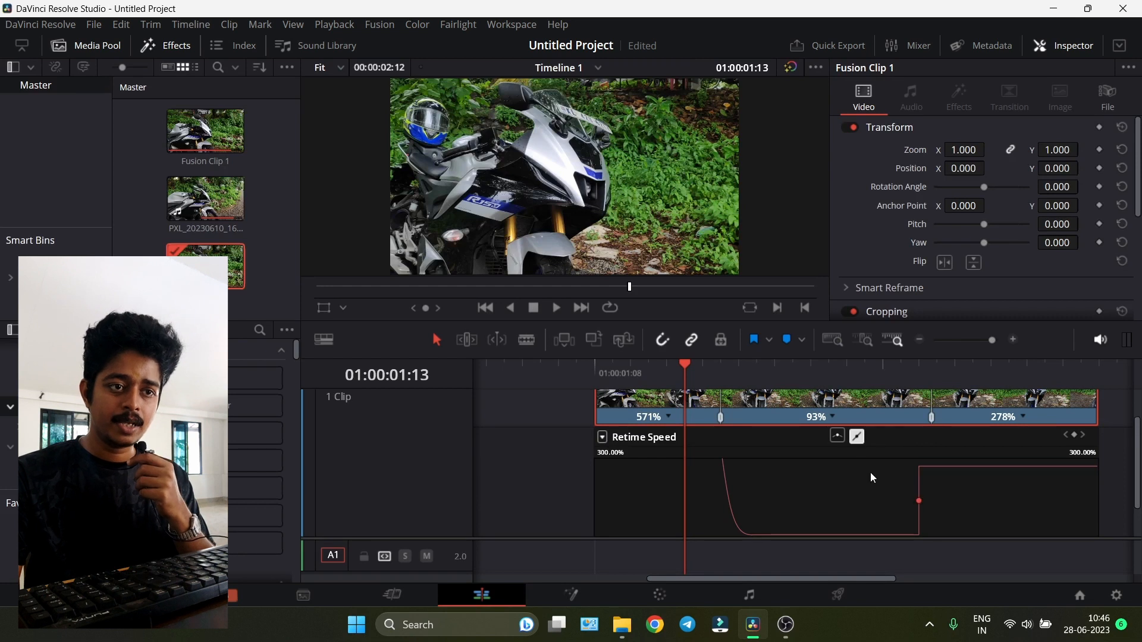
{"action": "left_click", "coordinate": [837, 437]}
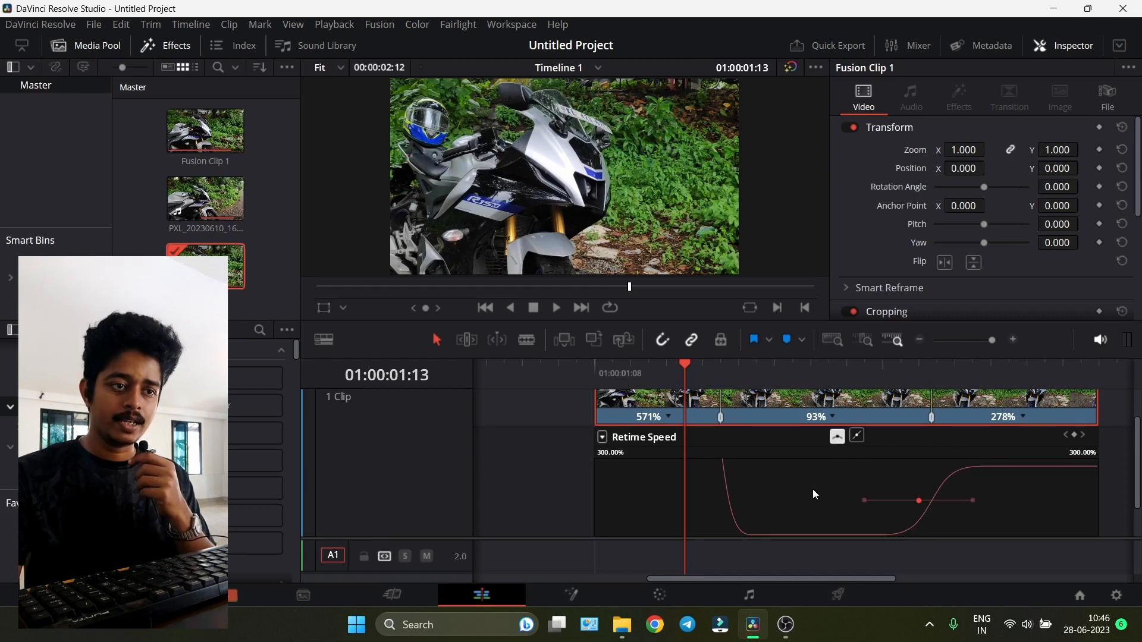
{"action": "key", "text": "space"}
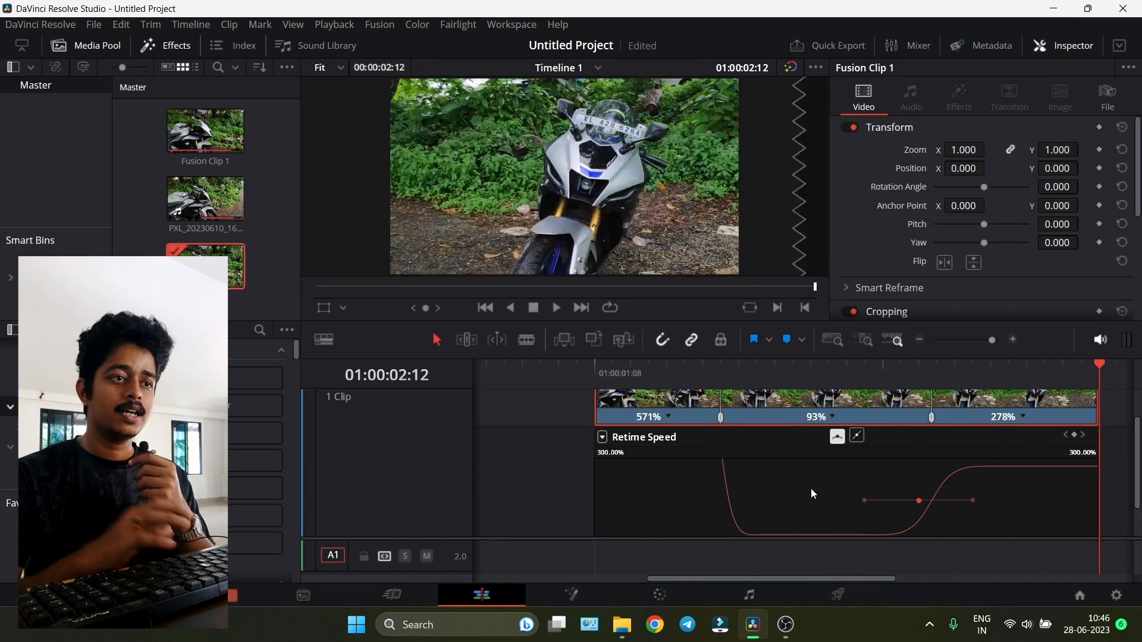
{"action": "left_click", "coordinate": [595, 370]}
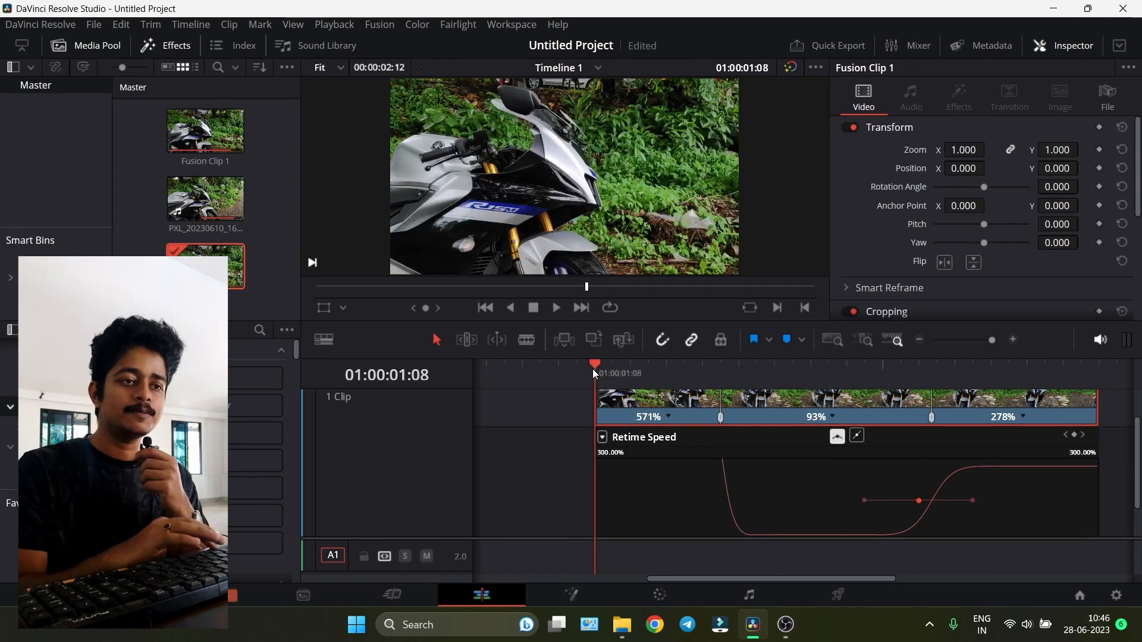
{"action": "key", "text": "space"}
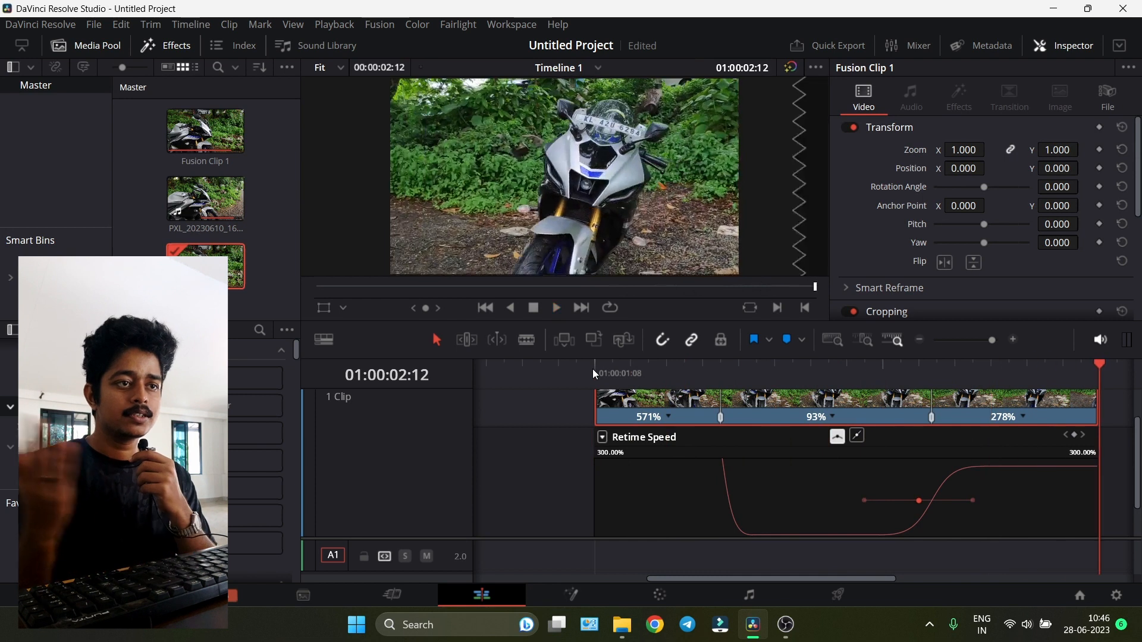
- Slide the retimed clip earlier along the timeline
{"action": "left_click", "coordinate": [1118, 411]}
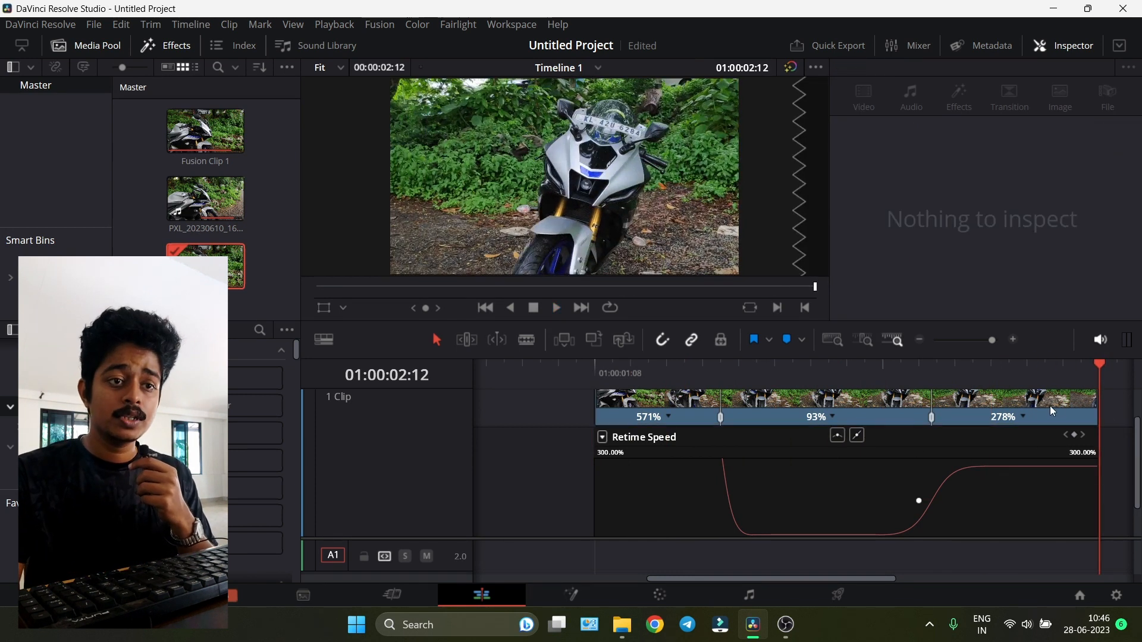
{"action": "left_click_drag", "start_coordinate": [1051, 410], "coordinate": [825, 411]}
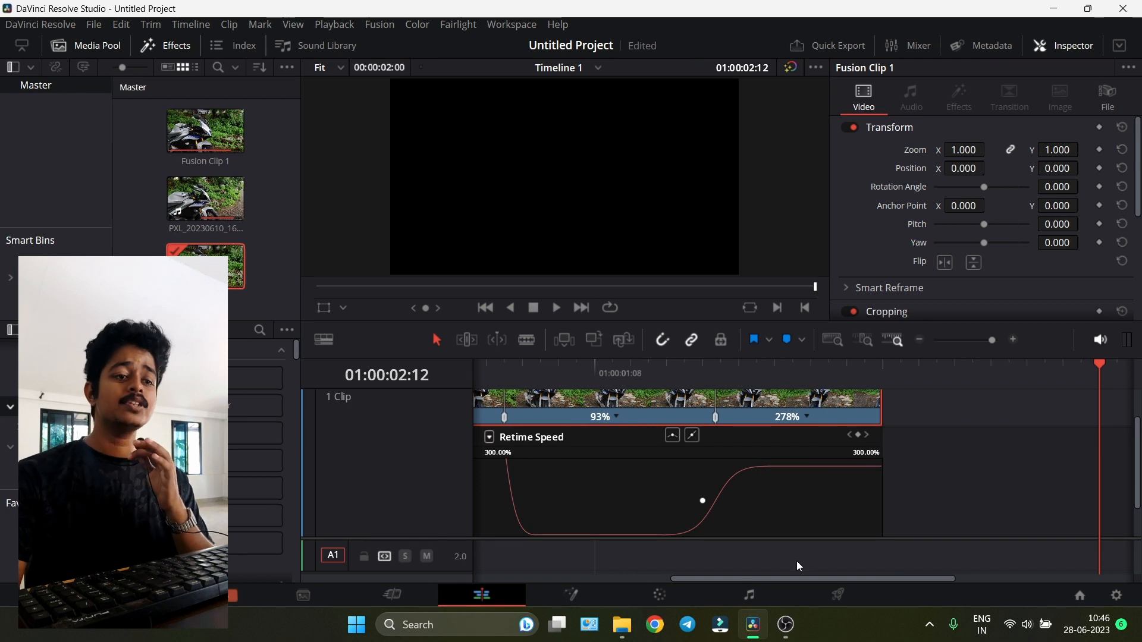
{"action": "left_click_drag", "start_coordinate": [782, 579], "coordinate": [717, 578]}
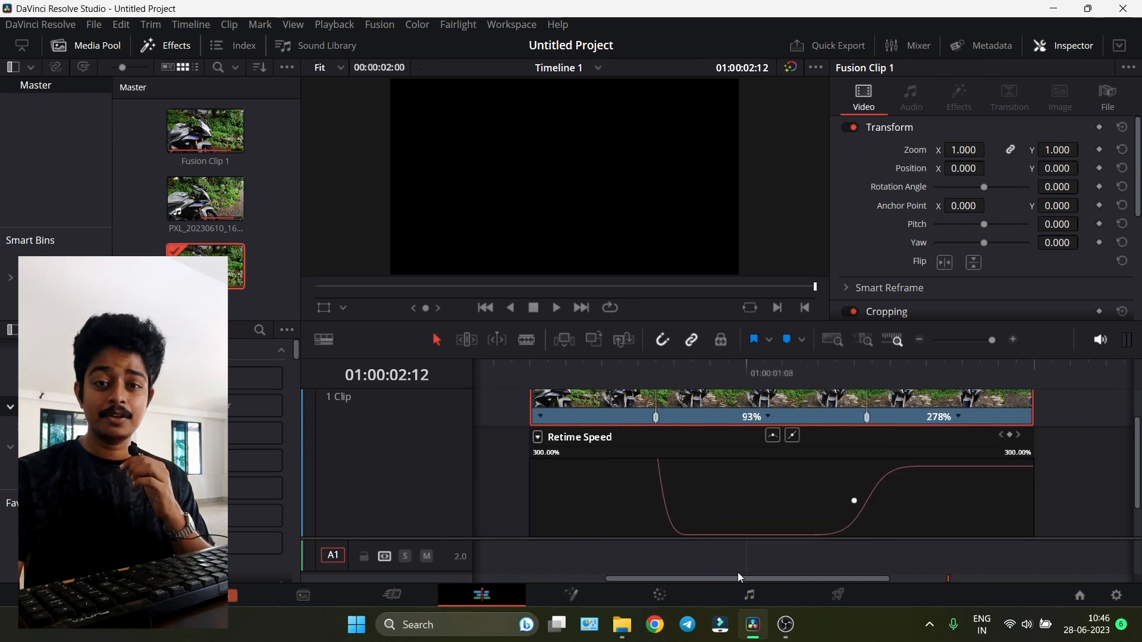